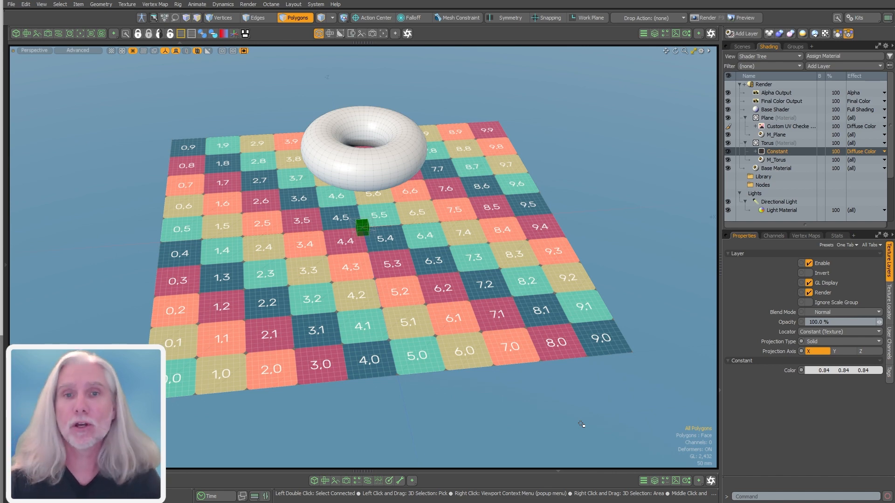
alt+drag(419, 308, 446, 278)
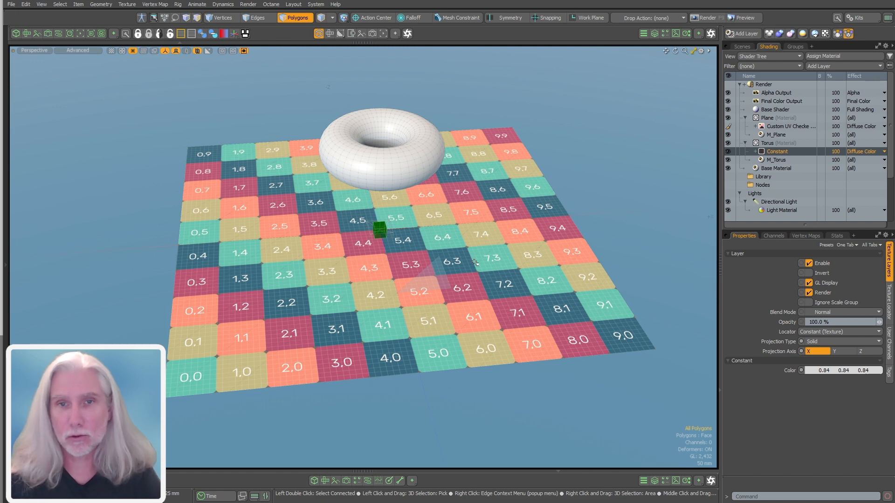
key(alt)
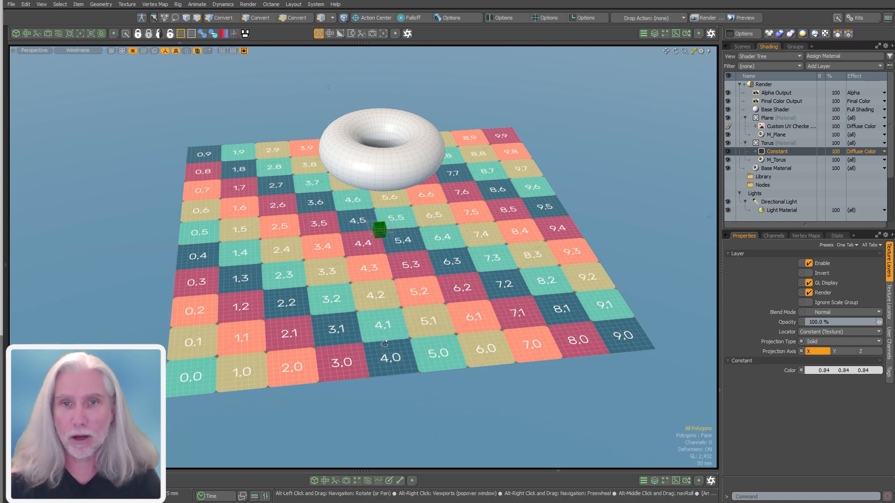
alt+drag(384, 344, 540, 391)
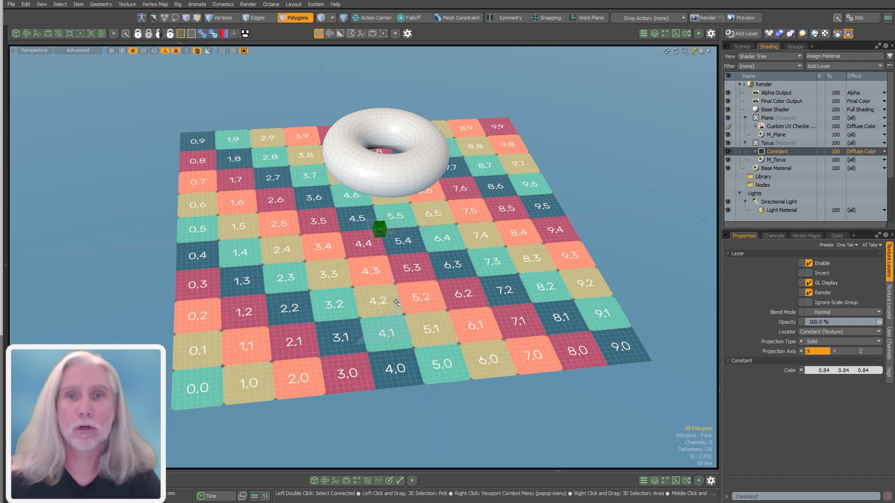
drag(4, 310, 2, 316)
click(4, 317)
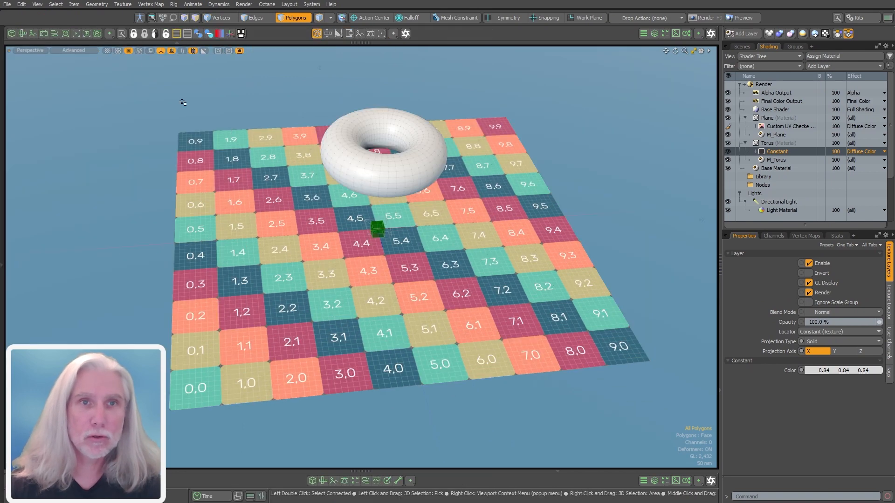
- Open the schematic beside the 3D view and add the green box locator and the checkered plane mesh as nodes
click(56, 33)
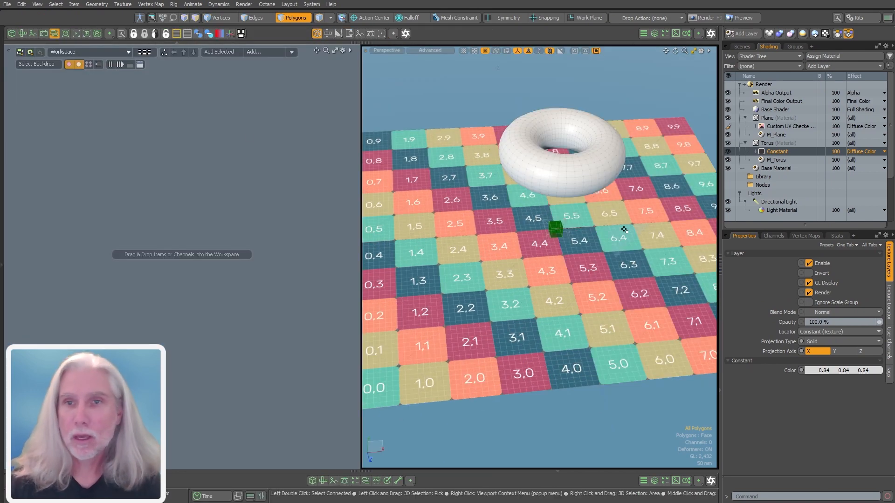
key(5)
drag(560, 227, 149, 226)
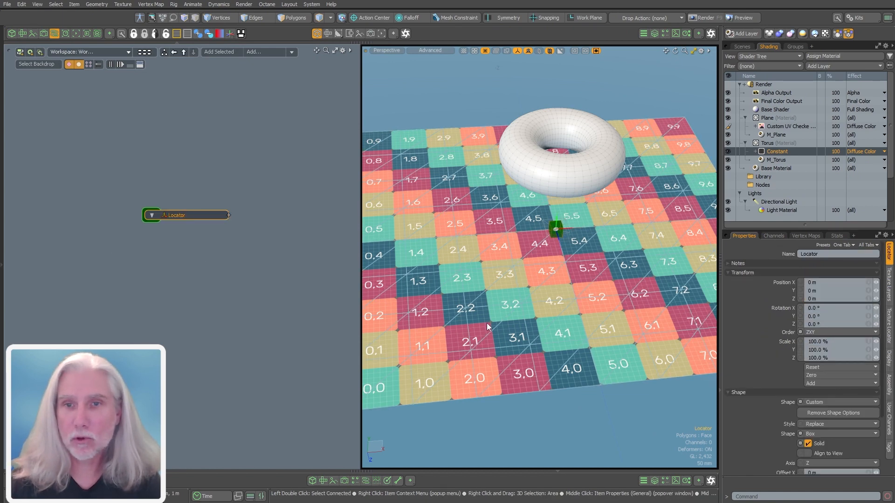
drag(487, 325, 124, 285)
click(123, 337)
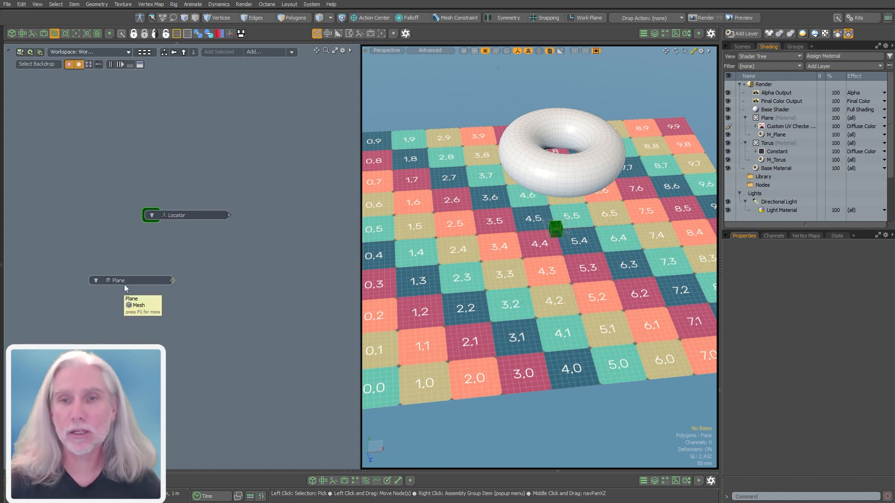
- Cancel the pending autosave
alt+drag(494, 321, 547, 372)
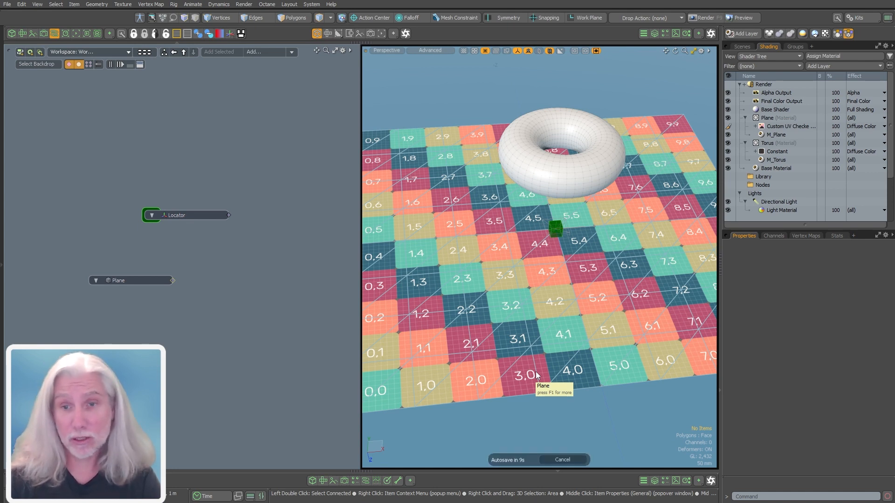
click(562, 460)
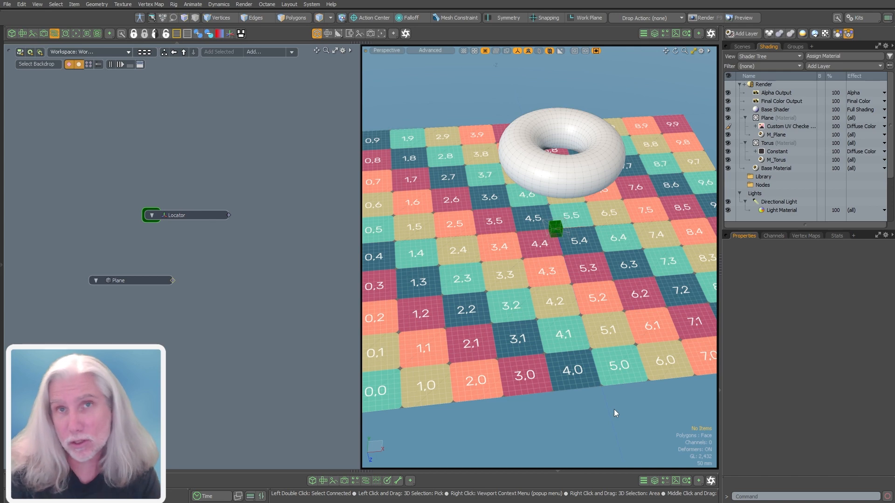
alt+drag(614, 409, 530, 450)
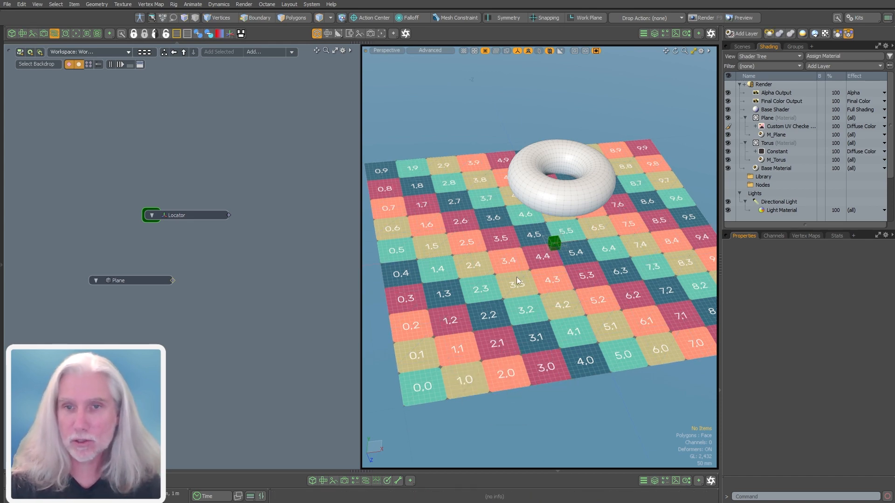
key(ctrl+w)
key(ctrl+w)
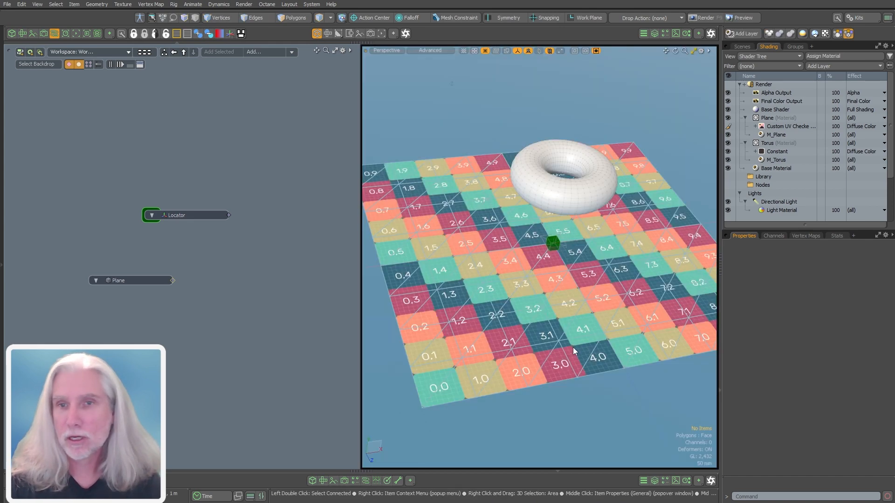
alt+drag(573, 348, 339, 400)
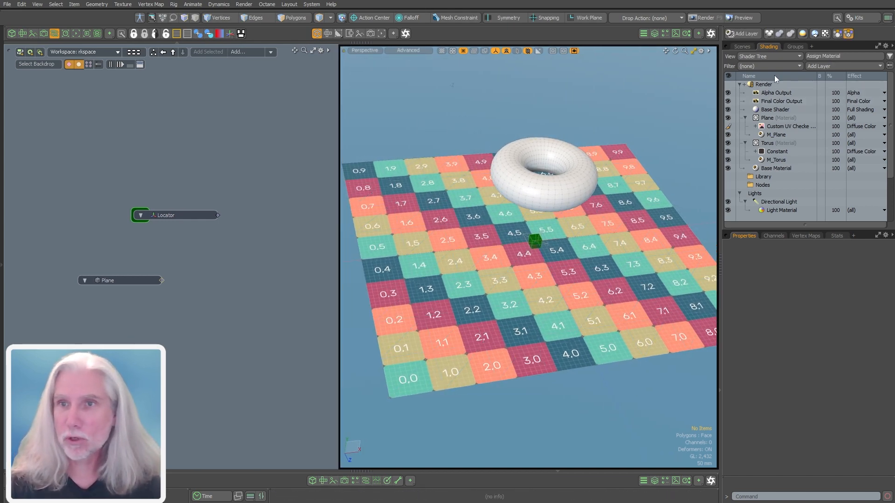
- Add the Color channel of the torus material's Constant texture to the schematic
click(775, 126)
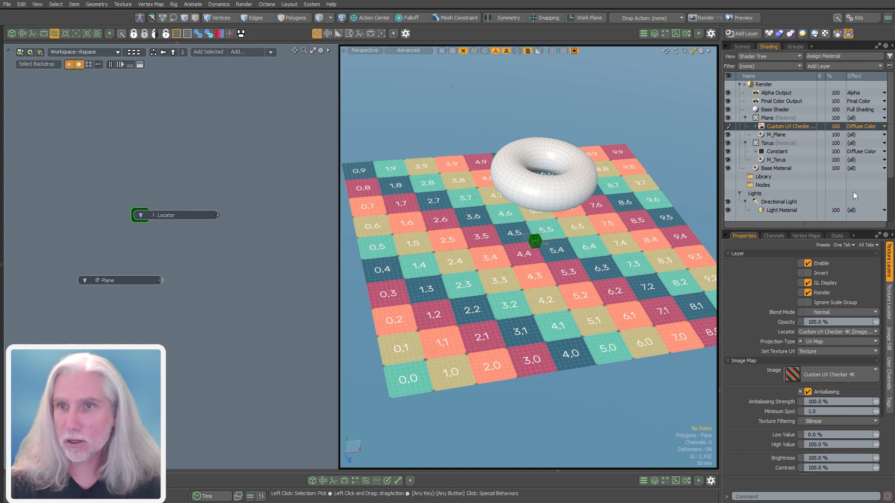
click(777, 152)
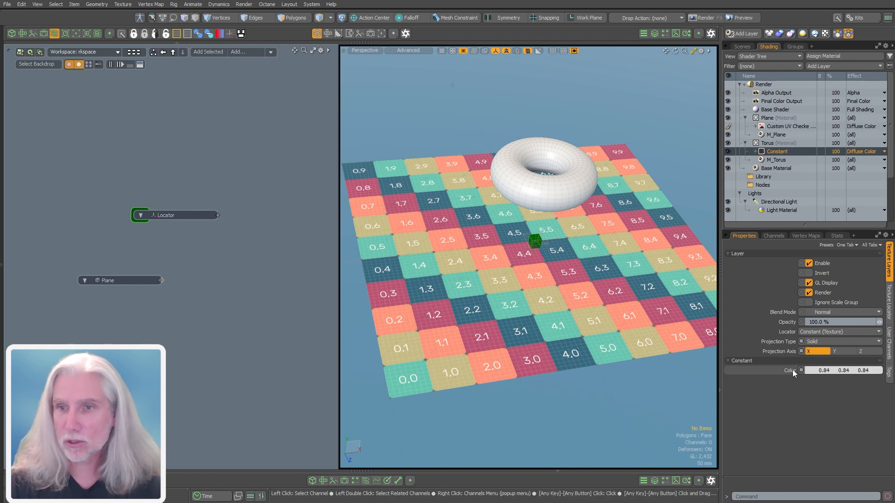
drag(793, 373, 275, 231)
click(197, 279)
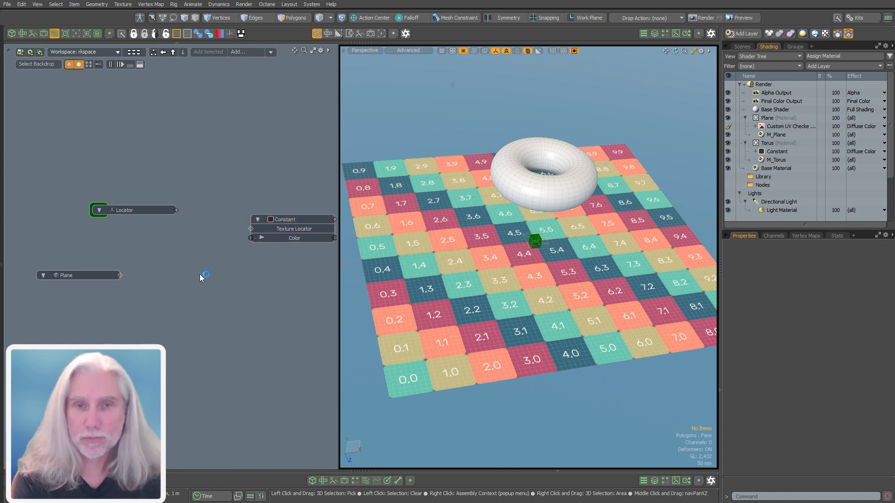
- Add a UV Texture Probe modifier to the schematic and place it between the Plane and Constant nodes
text(ux)
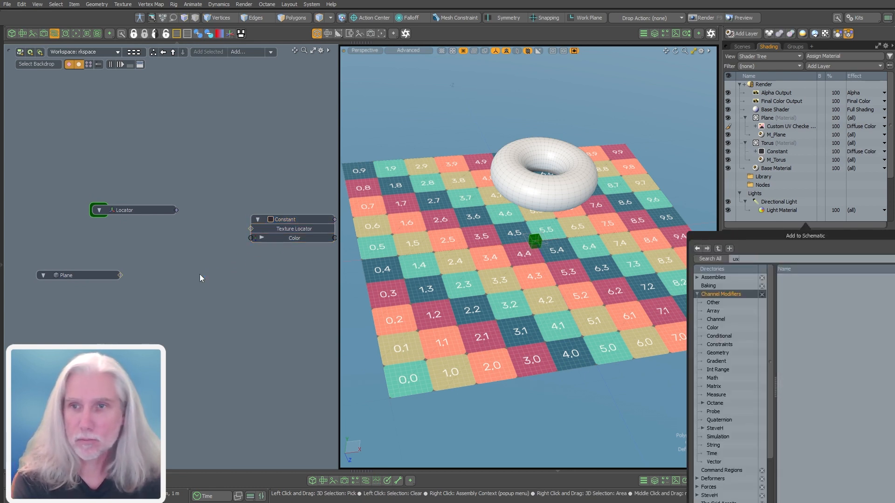
text(t)
key(BackSpace)
key(BackSpace)
text(v tex)
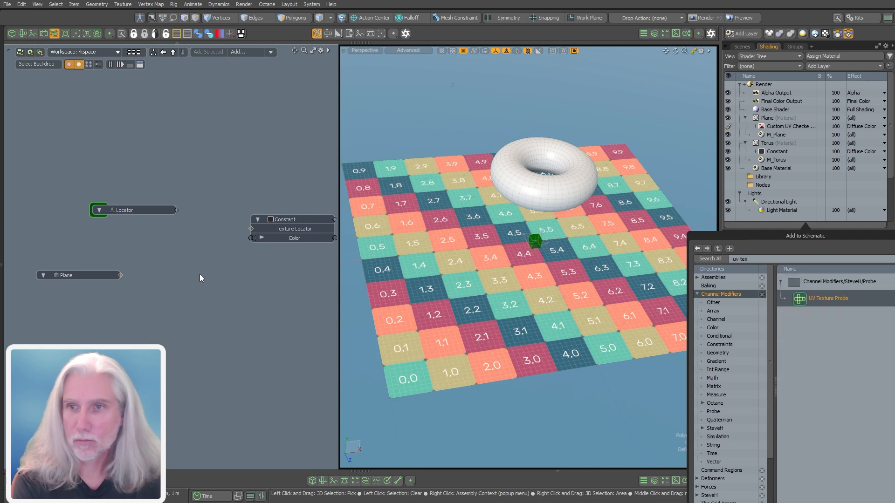
key(Return)
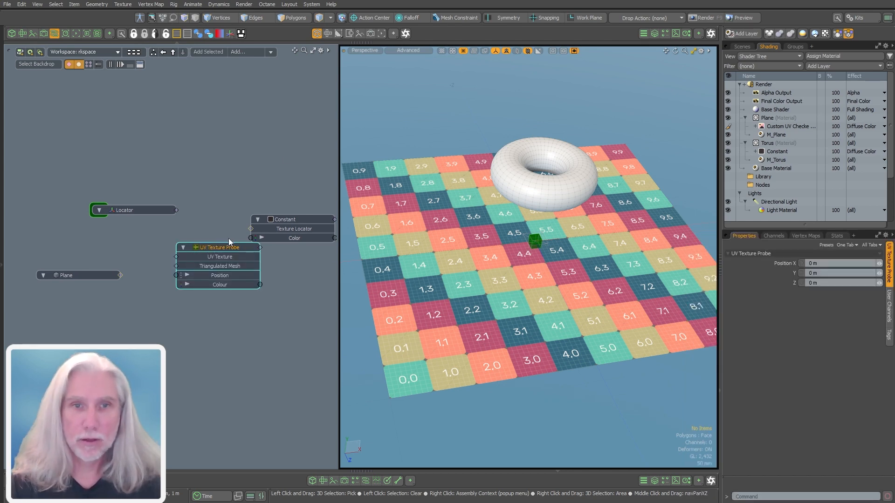
drag(210, 246, 179, 257)
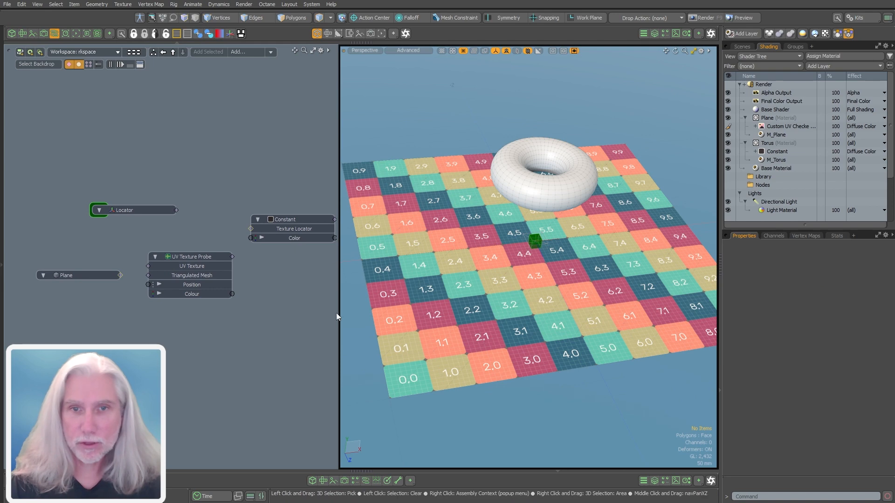
- Place the Locator node below the Plane node and add the locator's Position channels to the schematic
drag(337, 313, 379, 312)
drag(159, 201, 93, 302)
click(93, 303)
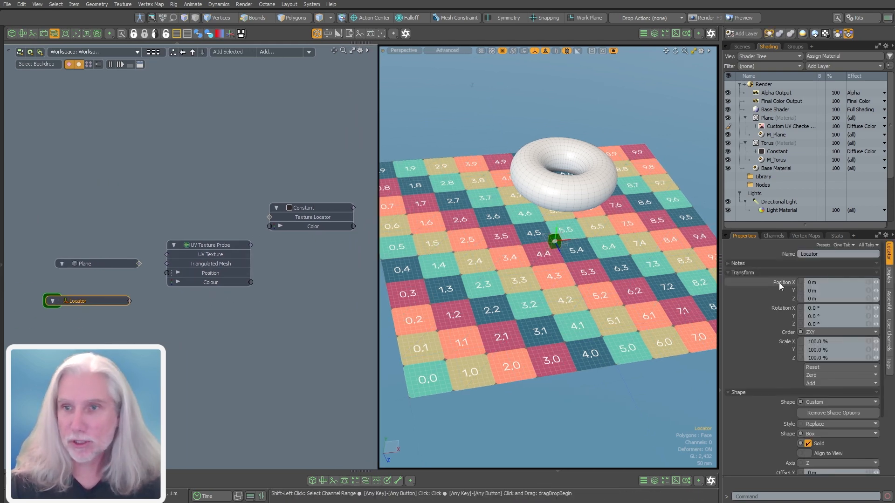
drag(434, 336, 187, 349)
click(187, 349)
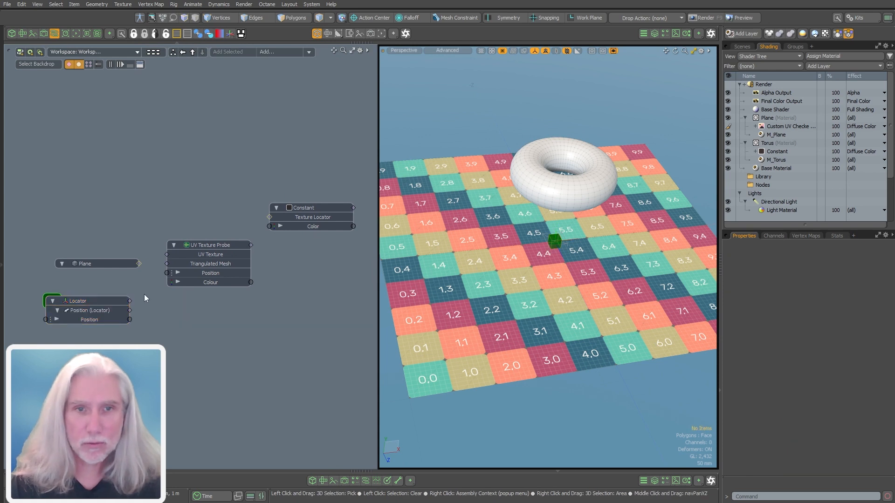
- Link the locator's Position to the probe's Position and the Plane to its Triangulated Mesh input
drag(167, 273, 129, 320)
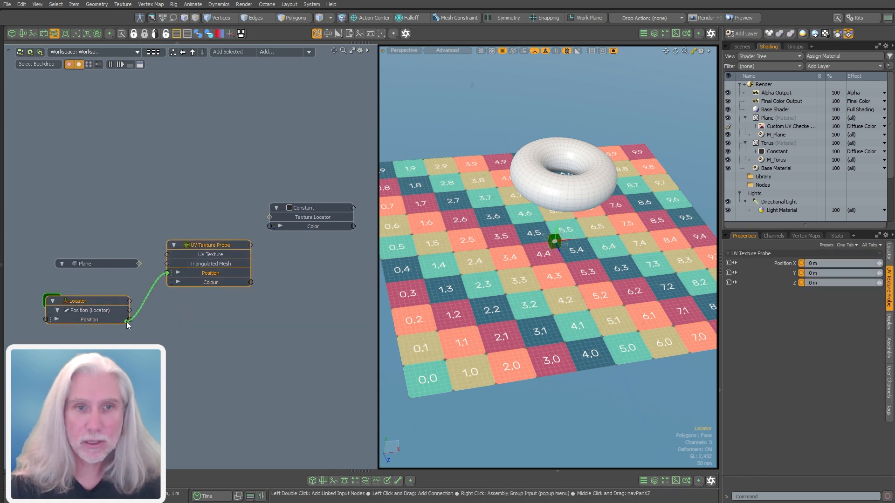
drag(118, 264, 172, 264)
middle_drag(218, 325, 253, 334)
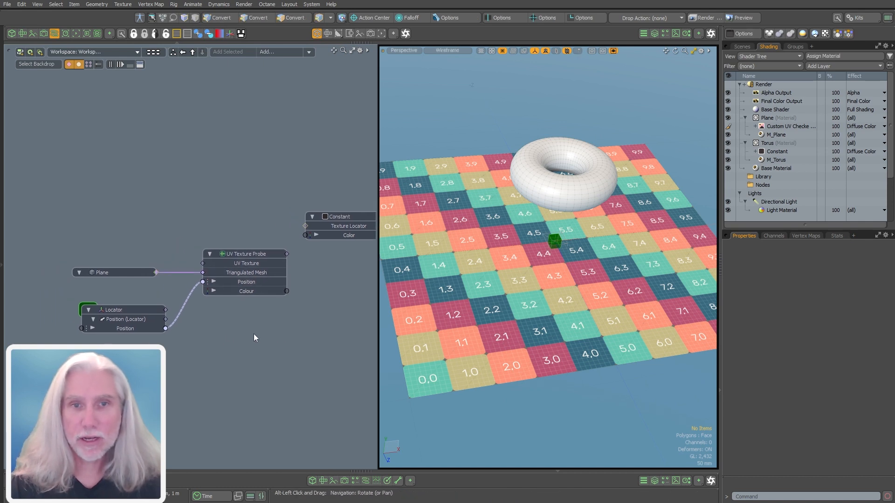
- Add the Custom UV Checker 4K image layer to the schematic and link it to the probe's UV Texture input
click(779, 126)
drag(773, 125, 133, 245)
drag(193, 256, 146, 200)
drag(203, 263, 144, 188)
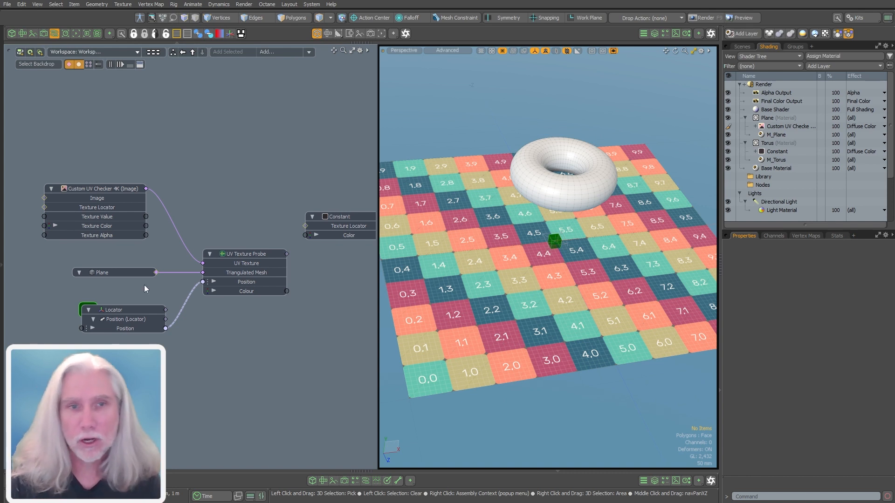
- Check the links of the locator's individual position channels to the probe
click(93, 328)
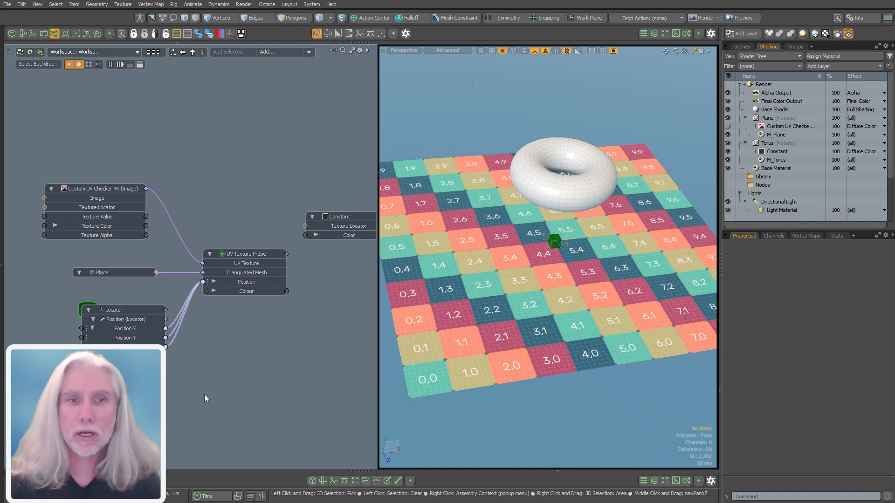
click(93, 328)
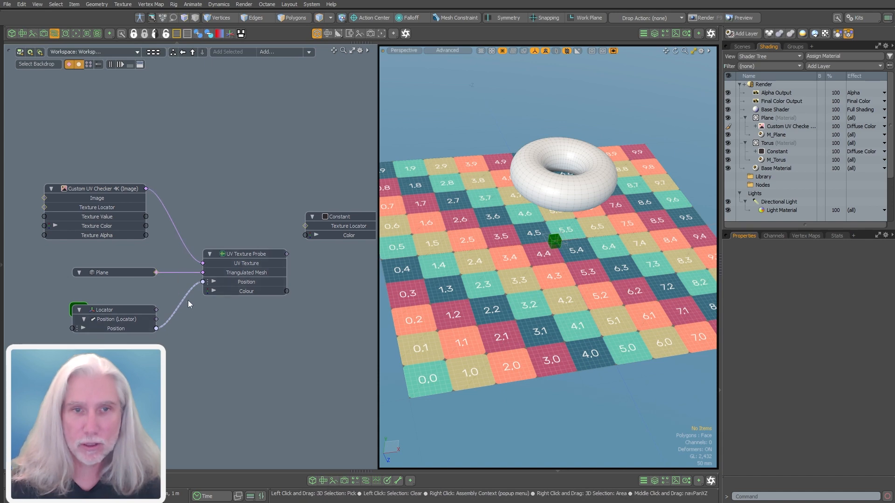
drag(378, 321, 433, 320)
click(131, 325)
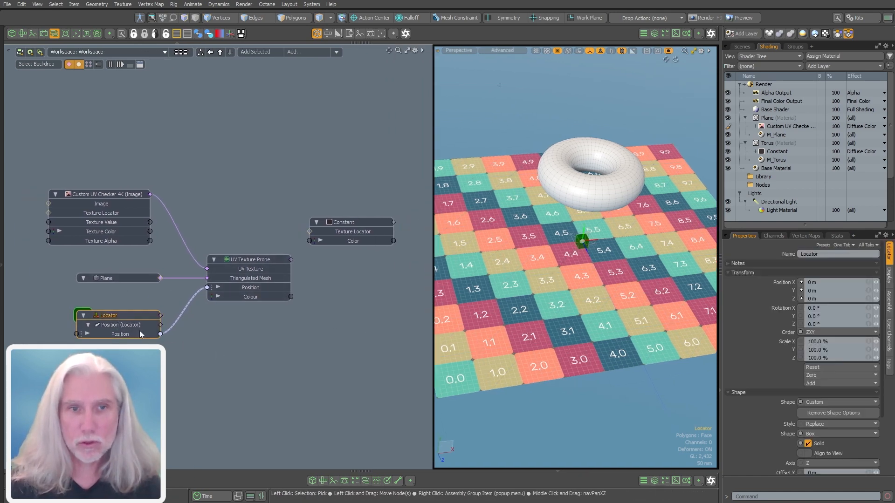
key(y)
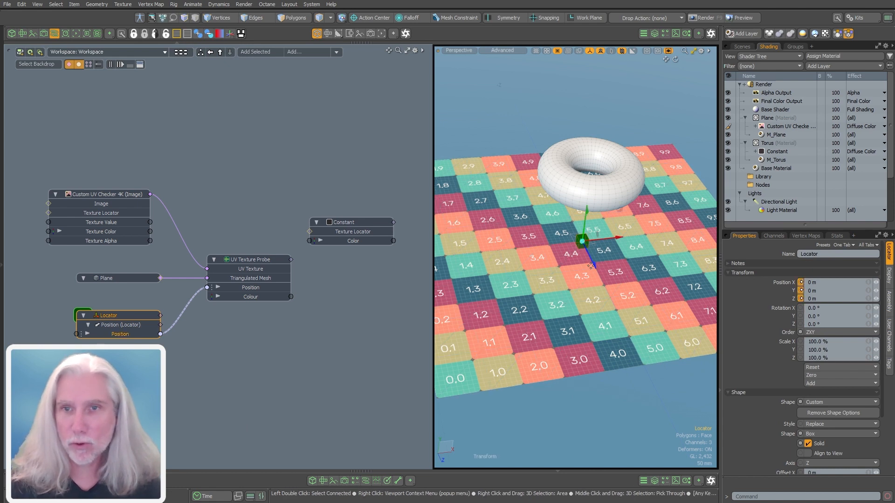
drag(608, 249, 573, 271)
key(ctrl+z)
key(q)
- Parent the torus mesh to the locator
click(591, 195)
alt+drag(592, 201, 591, 186)
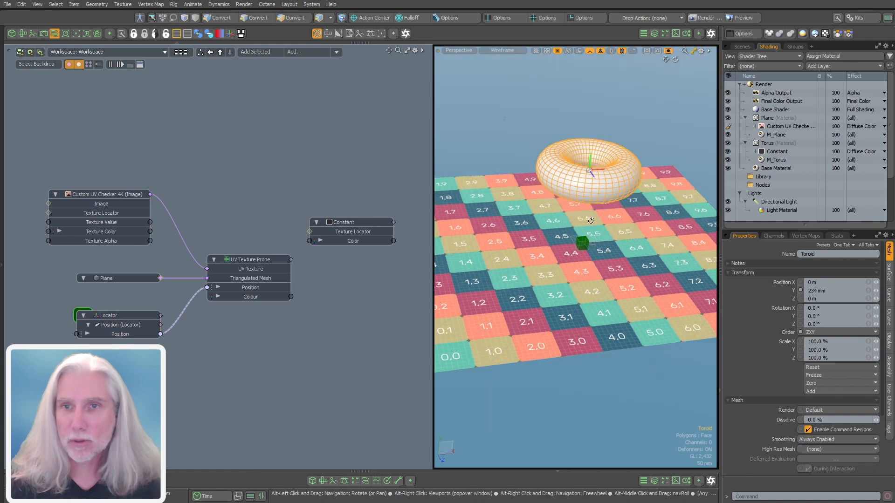
shift+click(583, 246)
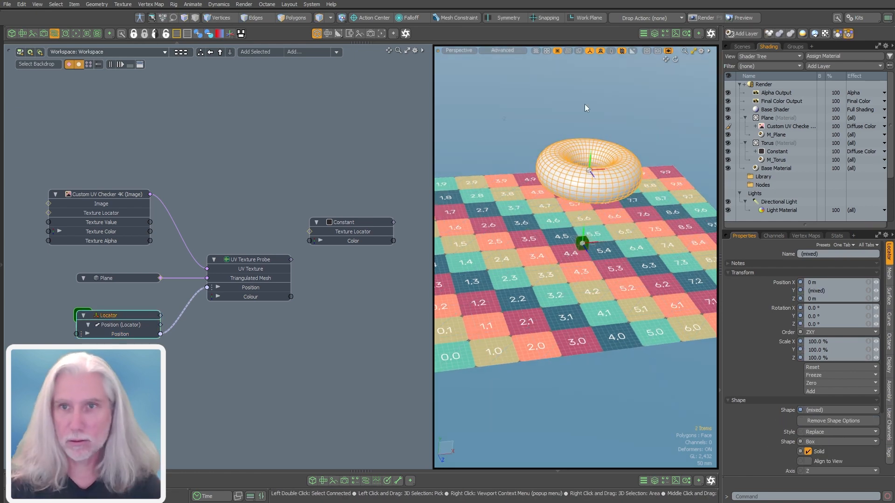
click(581, 195)
- Move the locator across the plane to about X -110 mm and Z 44 mm
click(582, 243)
key(w)
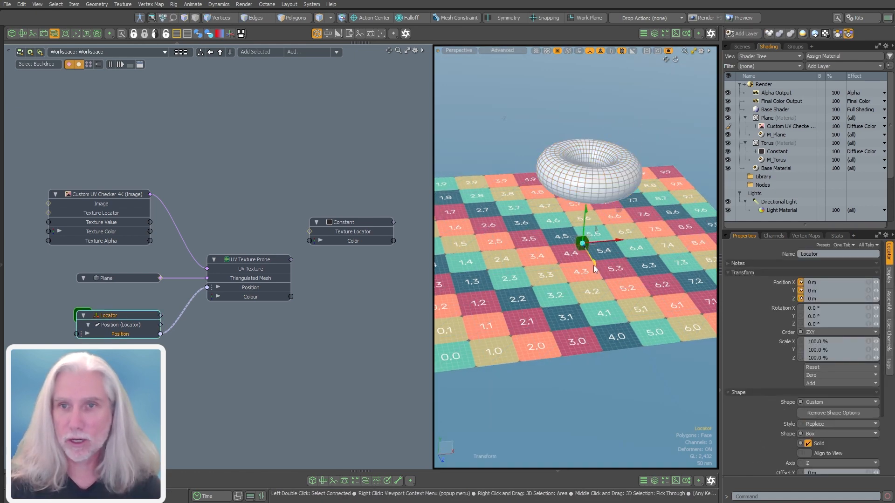
drag(626, 259, 601, 261)
drag(593, 212, 587, 221)
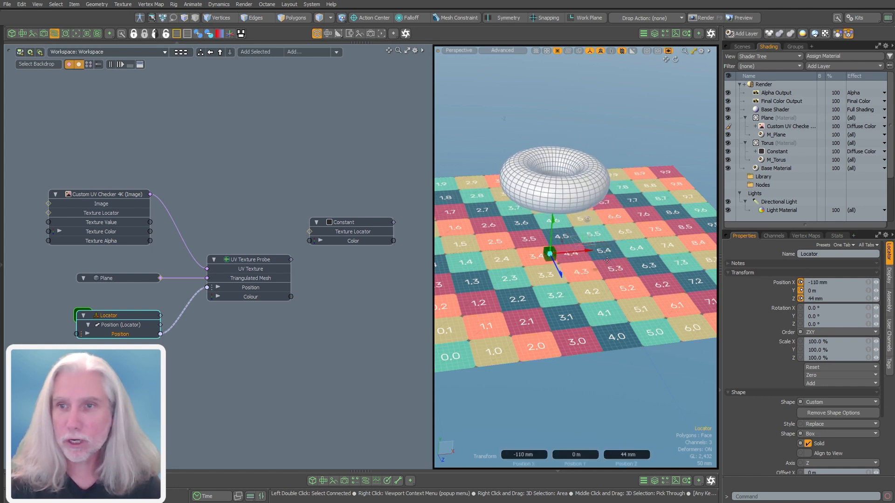
click(250, 260)
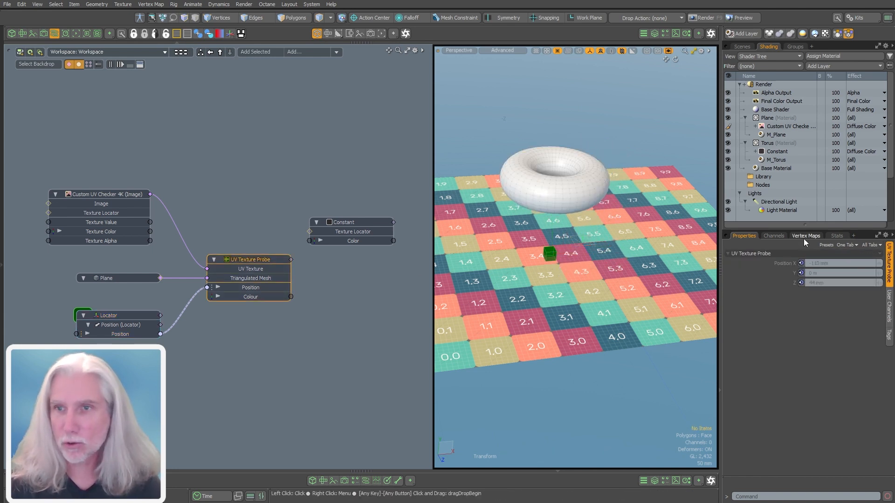
click(776, 237)
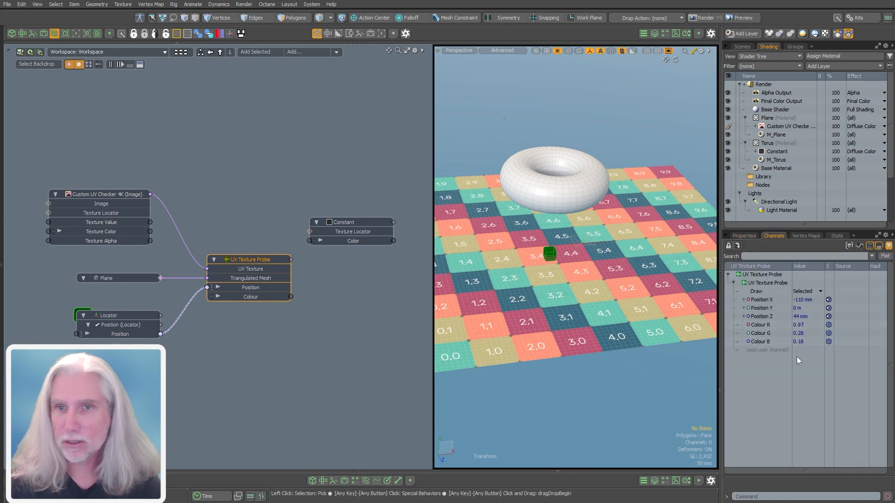
middle_drag(294, 301, 233, 301)
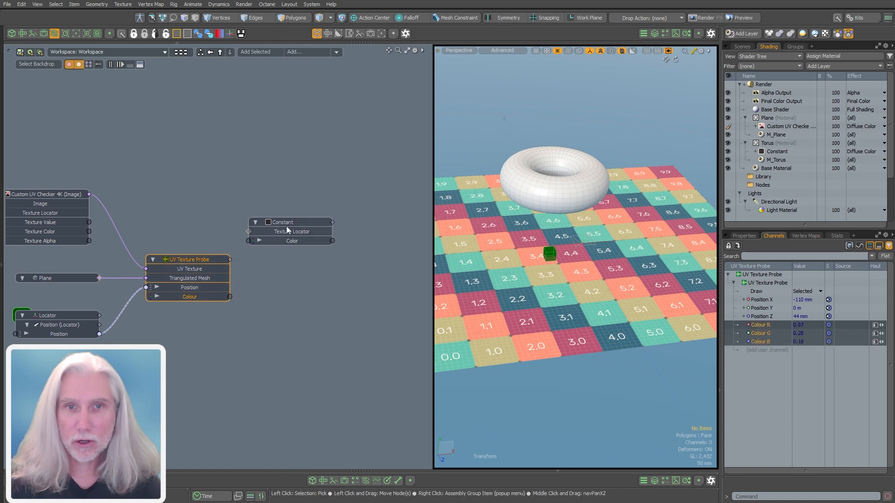
- Link the UV Texture Probe's Colour output to the Constant's Color input and move the locator to about X -80 mm, Z 68 mm
mouse_move(283, 229)
mouse_down()
mouse_move(302, 230)
mouse_move(293, 242)
mouse_up()
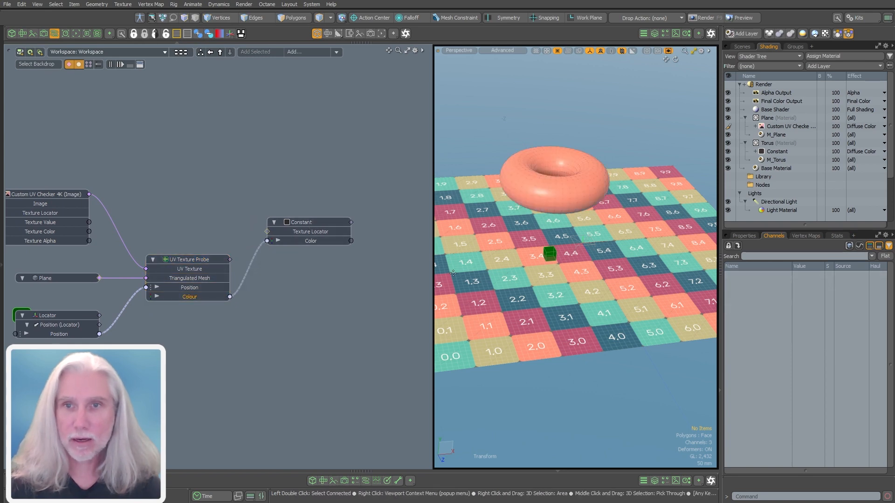
click(551, 256)
alt+drag(551, 256, 619, 266)
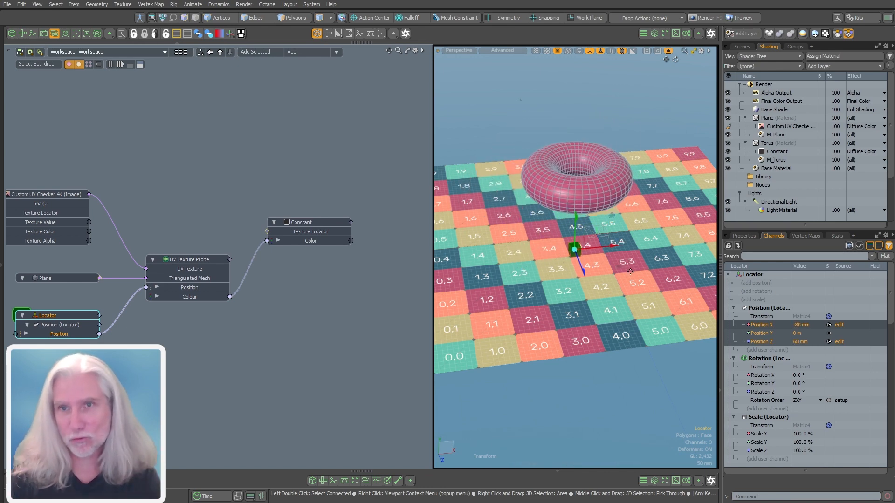
- Hide the locator with its torus and make the Replicator visible in the scene
click(743, 47)
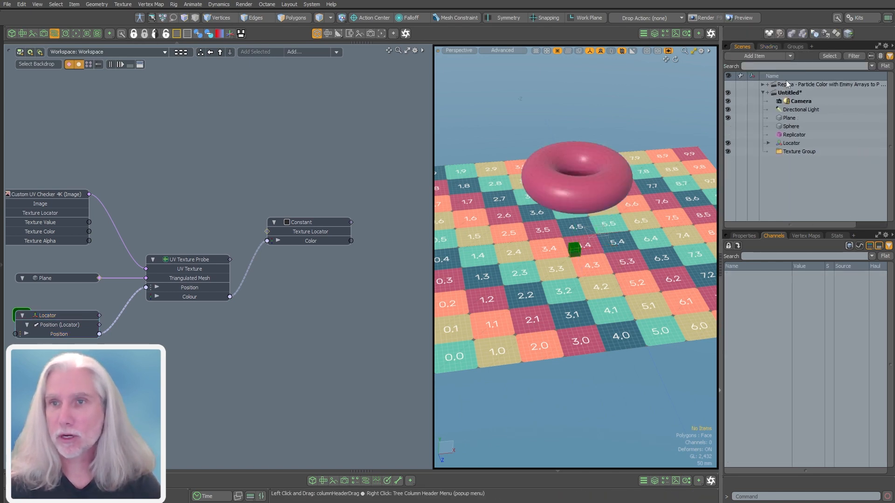
click(727, 143)
click(728, 134)
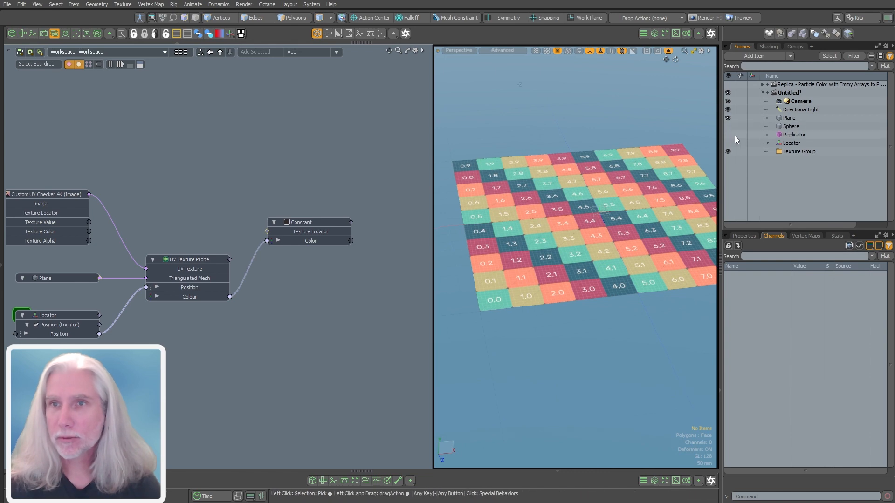
alt+drag(582, 209, 615, 110)
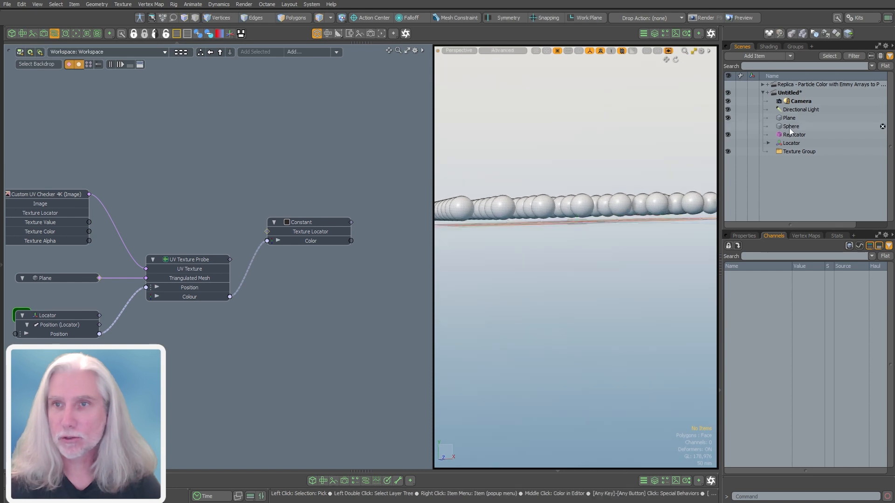
- Select the Sphere mesh and examine its replicas over the checkered plane from above
click(603, 196)
key(w)
drag(604, 196, 494, 242)
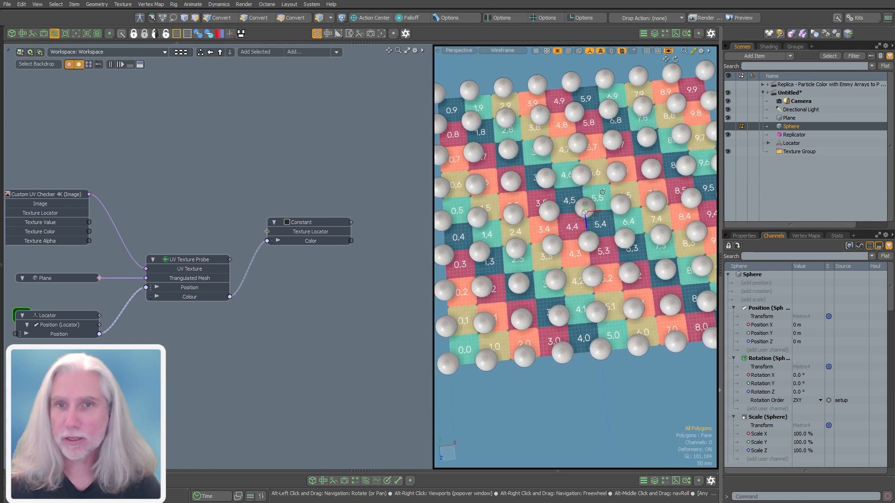
- Add the Replicator to the schematic below the UV Texture Probe
middle_drag(223, 303, 284, 214)
click(552, 189)
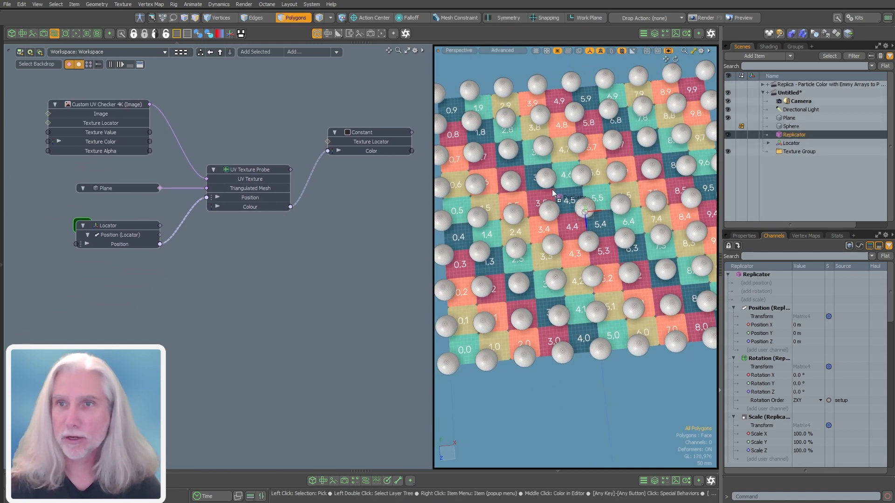
drag(239, 384, 240, 385)
middle_drag(240, 385, 261, 353)
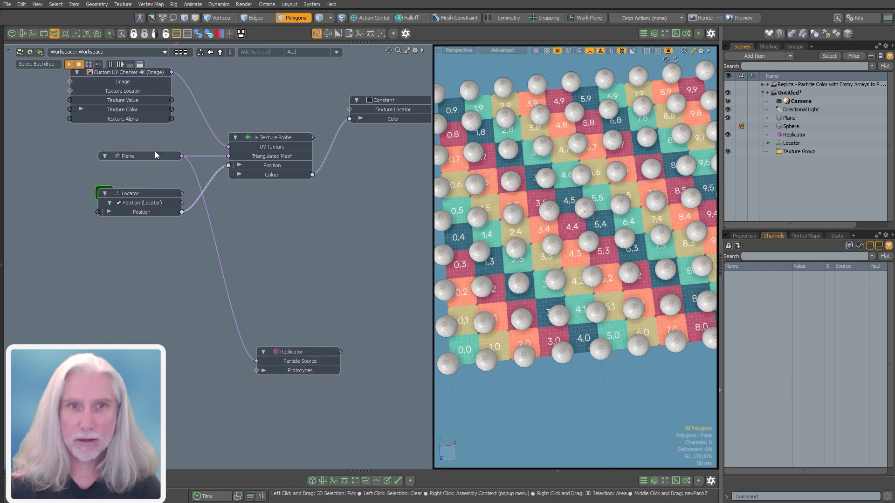
- Move the Plane node beside the Replicator and add the Sphere to the schematic as the Replicator's prototype
drag(150, 162, 121, 369)
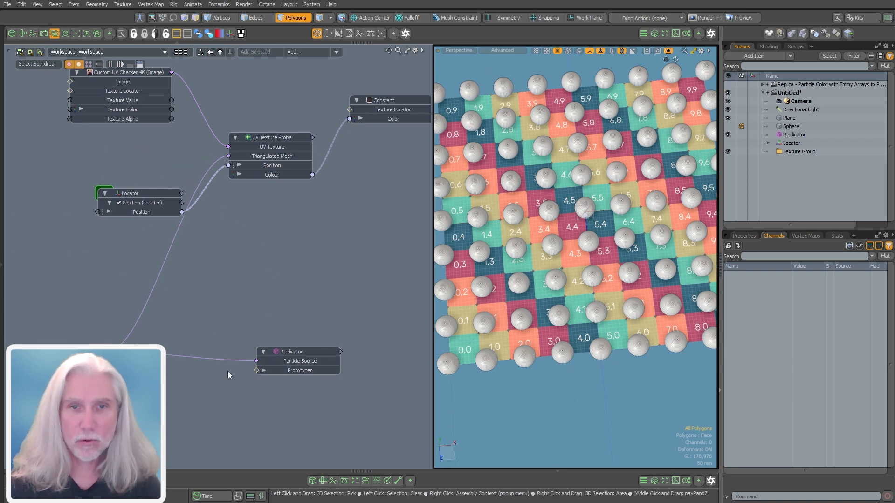
drag(791, 126, 256, 370)
drag(190, 352, 187, 397)
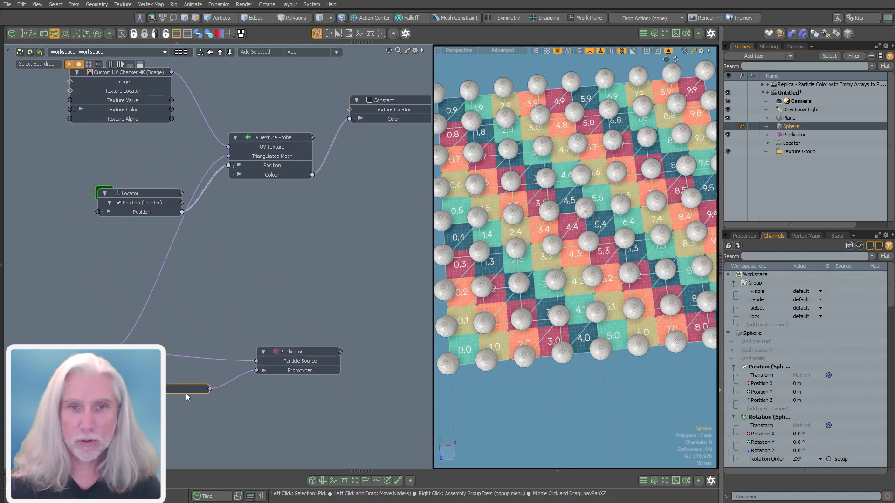
click(186, 397)
drag(116, 372, 149, 378)
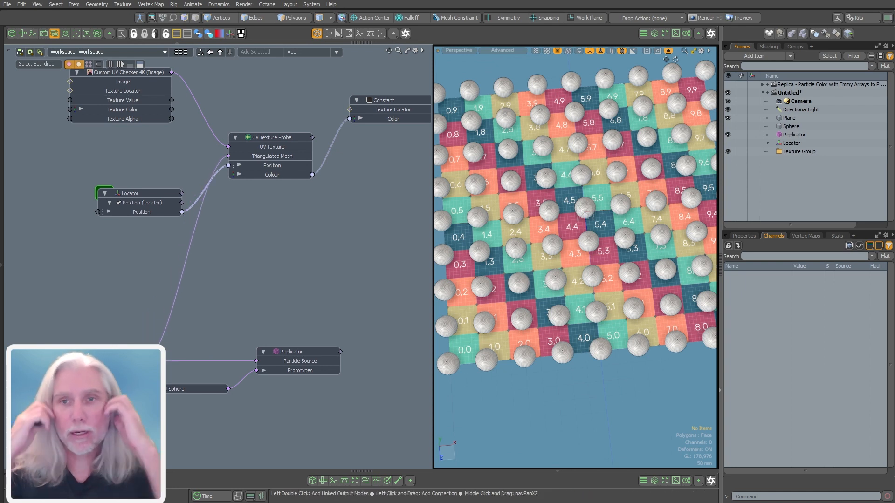
drag(214, 388, 159, 387)
- Widen the 3D viewport so the whole plane of replicated spheres fits, narrowing the schematic and the item lists
alt+drag(577, 303, 587, 302)
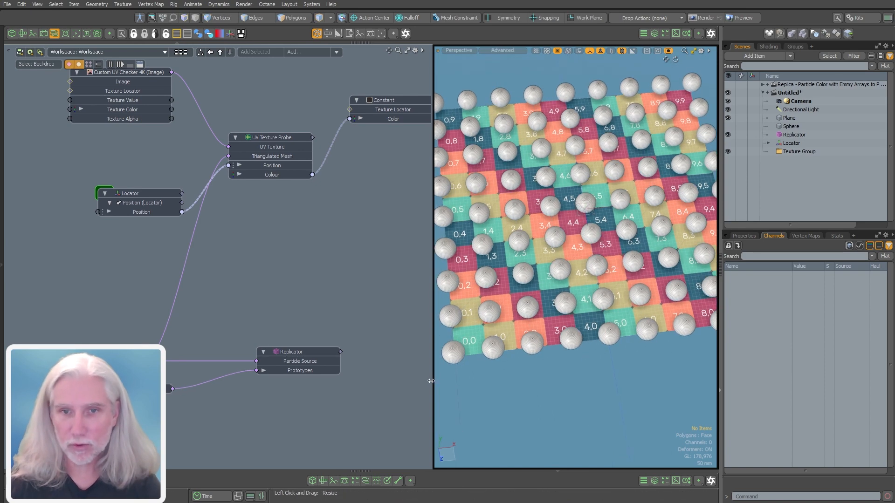
drag(432, 380, 391, 379)
drag(718, 377, 764, 378)
alt+drag(629, 354, 646, 335)
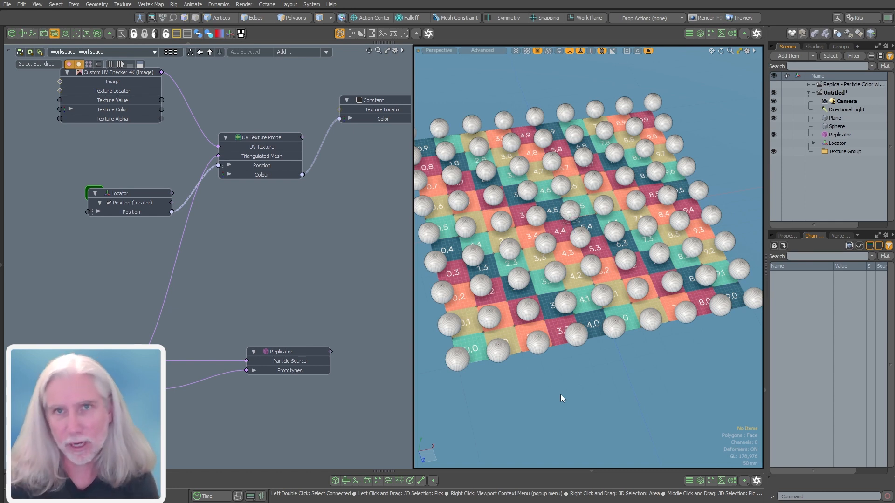
- Unlink the locator's position from the UV Texture Probe and move the Locator node away from the network
mouse_move(269, 318)
middle_down()
mouse_move(264, 276)
mouse_move(262, 333)
middle_up()
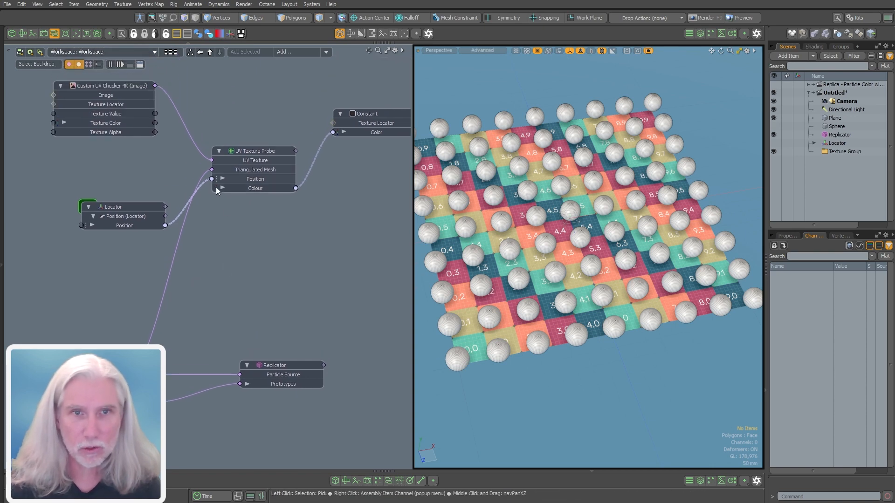
drag(212, 182, 211, 181)
drag(140, 213, 96, 207)
scroll(186, 275, up, 3)
scroll(237, 227, down, 5)
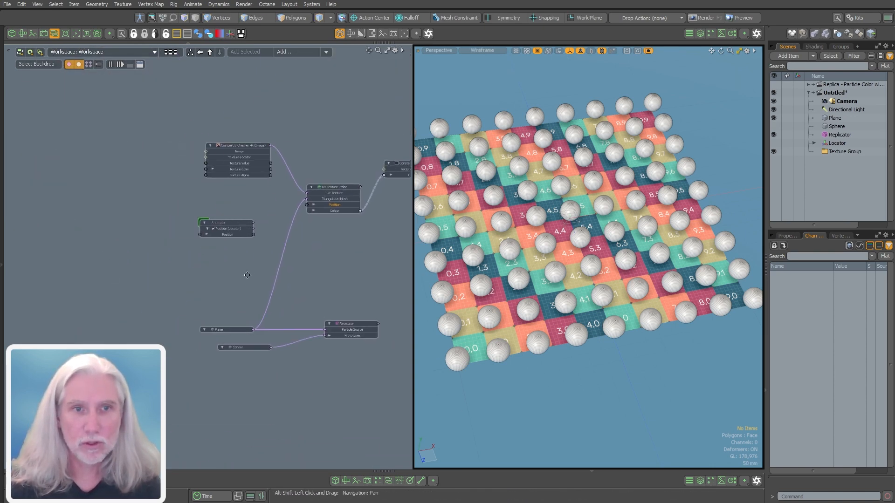
drag(237, 227, 40, 178)
middle_drag(261, 204, 121, 238)
drag(48, 152, 286, 272)
ctrl+alt+drag(195, 205, 277, 236)
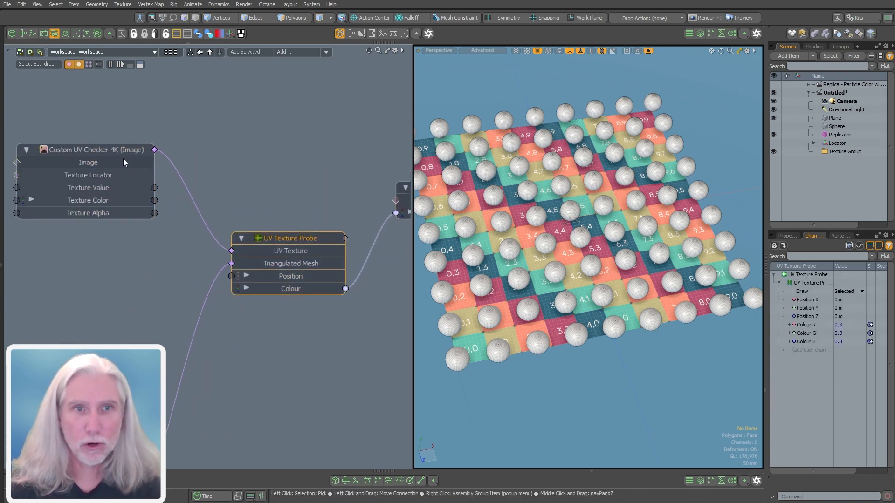
- Place the Custom UV Checker node next to the UV Texture Probe and unlink the probe's Colour output from the Constant
drag(124, 156, 141, 251)
middle_drag(141, 251, 66, 226)
scroll(146, 221, down, 2)
drag(309, 175, 340, 227)
drag(293, 246, 282, 246)
drag(328, 221, 174, 107)
ctrl+alt+drag(267, 140, 280, 177)
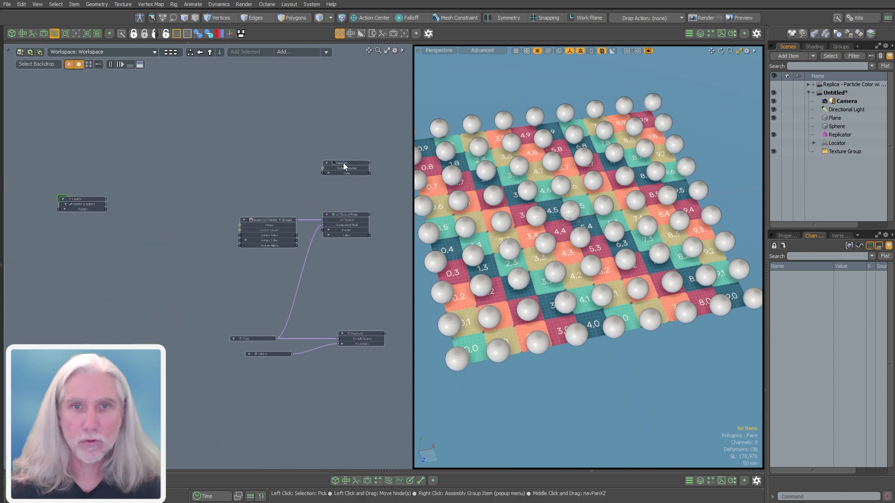
- Move the Constant node aside and reposition the Custom UV Checker and UV Texture Probe nodes together above the Replicator
drag(349, 168, 415, 265)
ctrl+alt+click(222, 216)
middle_drag(415, 264, 306, 187)
drag(306, 186, 332, 229)
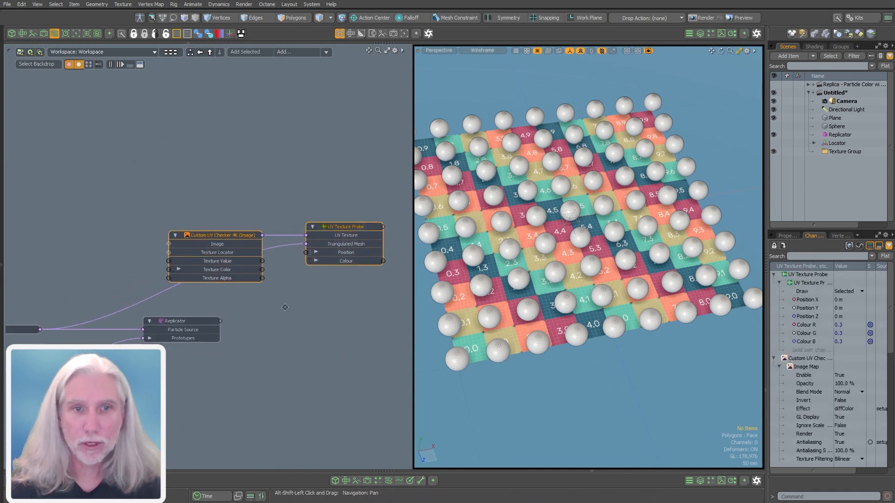
click(218, 356)
middle_drag(217, 355, 266, 338)
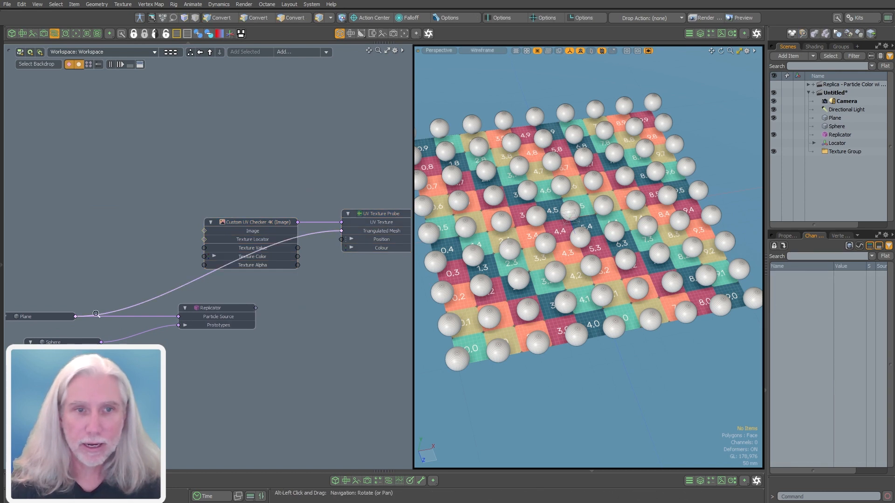
- Raise the Custom UV Checker node above the probe and move the Replicator node out beyond the probe
scroll(75, 326, up, 3)
middle_drag(77, 331, 7, 375)
drag(297, 279, 295, 228)
scroll(93, 303, down, 3)
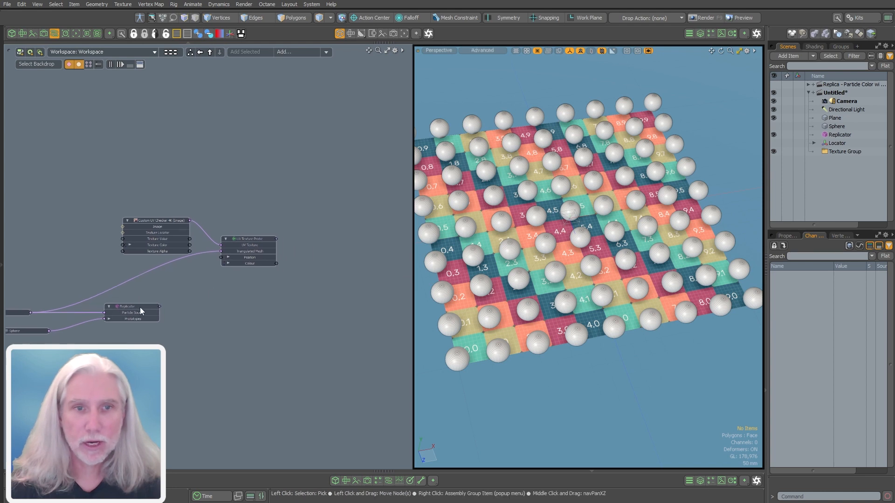
drag(140, 309, 384, 309)
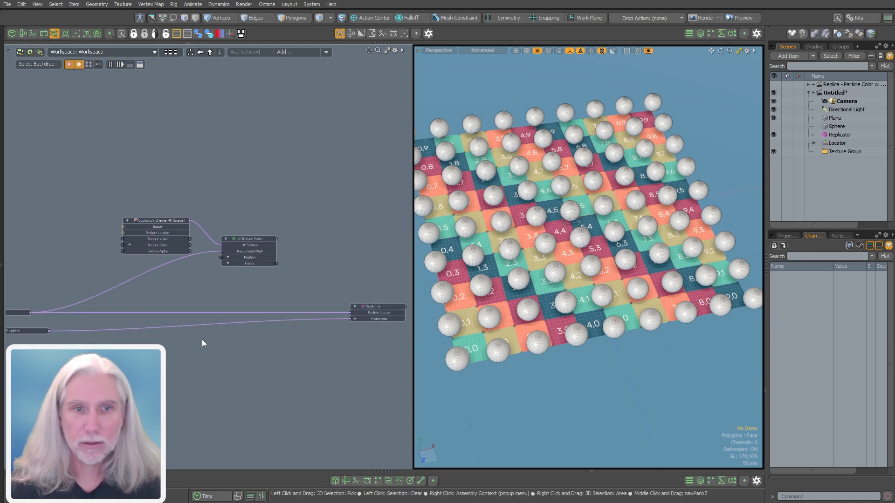
alt+drag(170, 291, 211, 312)
scroll(296, 267, up, 3)
drag(295, 266, 299, 282)
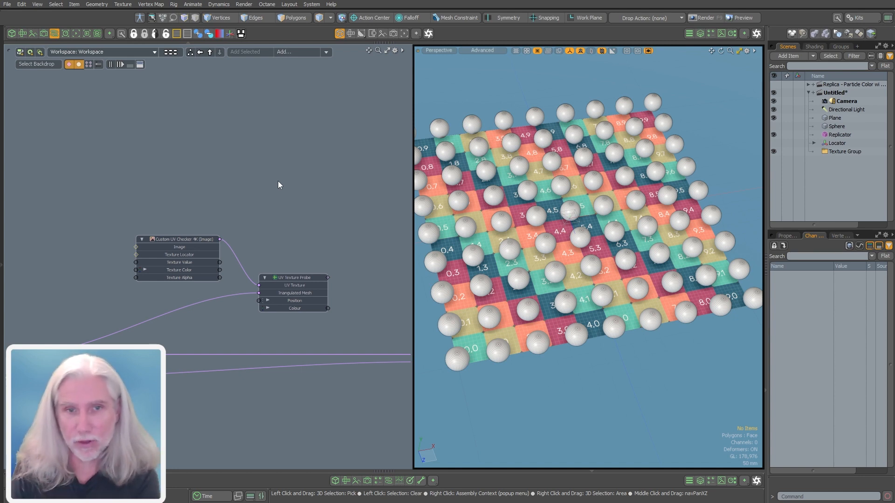
- Search the schematic presets for "particles", add a Particles to Array modifier and place it below the Sphere's link
scroll(280, 231, down, 2)
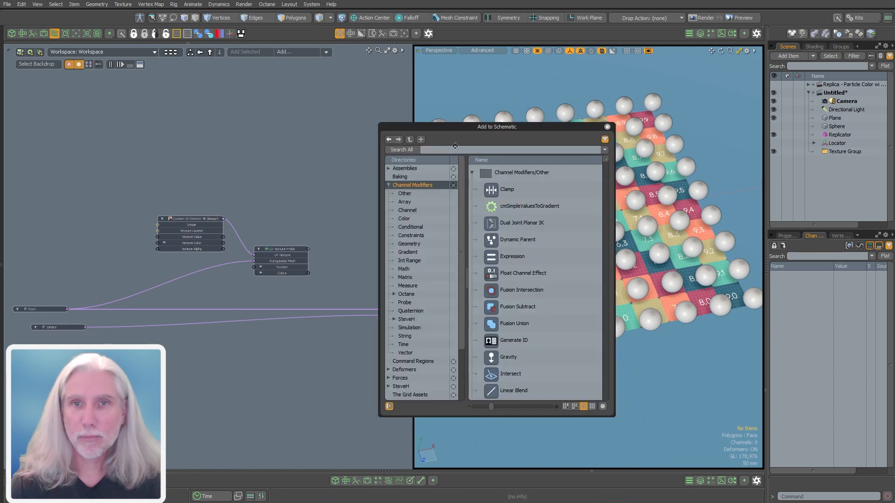
key(p)
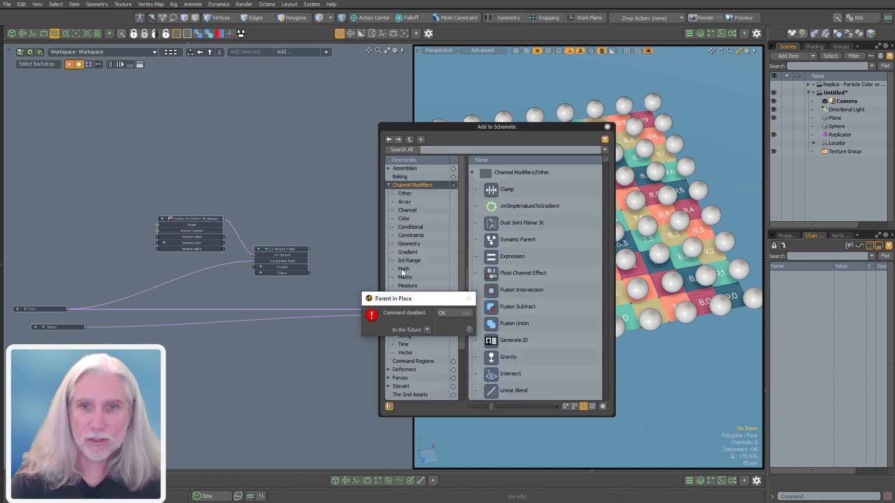
click(449, 312)
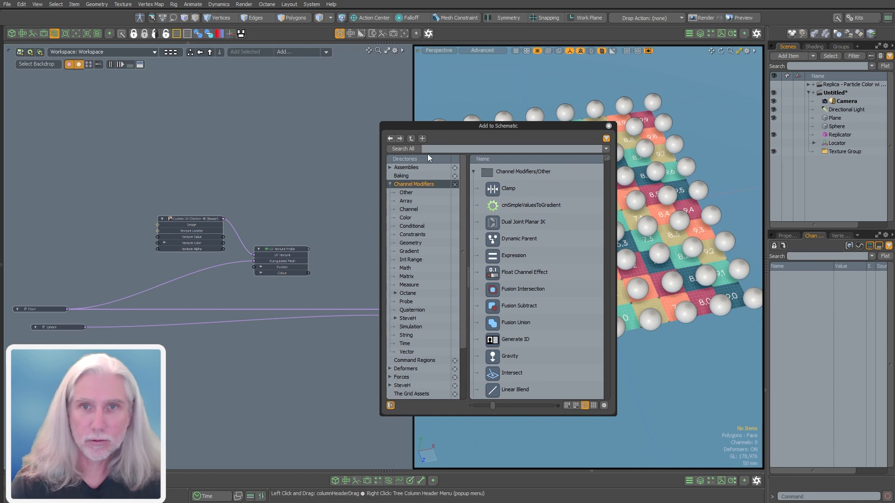
text(par)
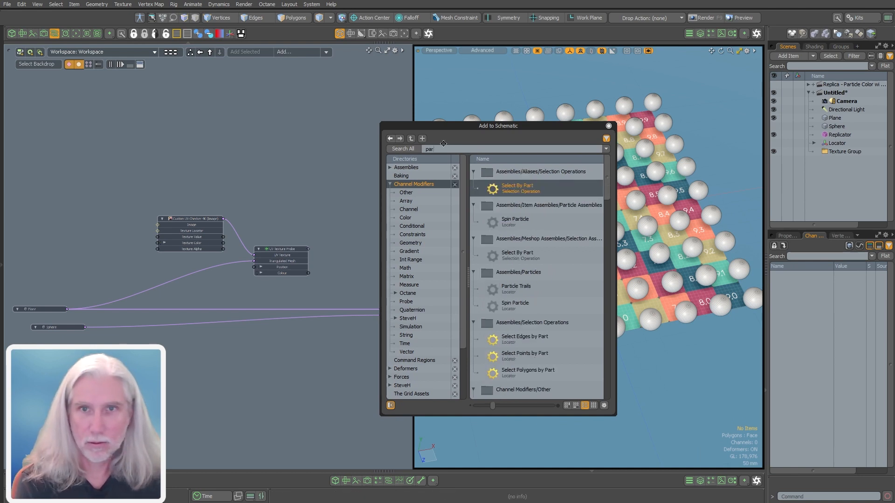
text(ticles)
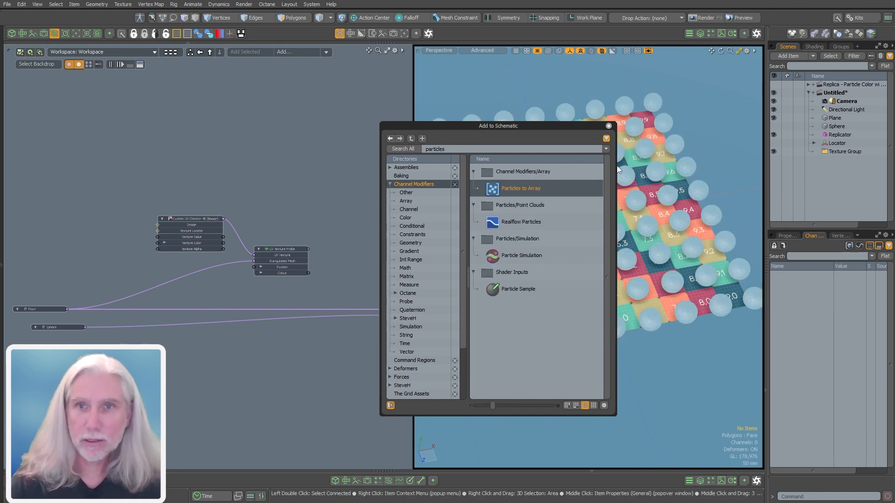
double_click(525, 189)
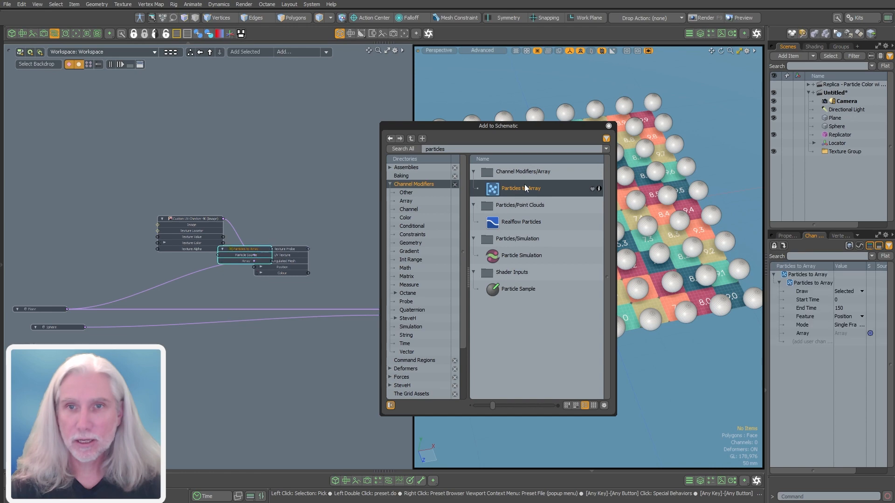
click(608, 126)
drag(252, 251, 262, 351)
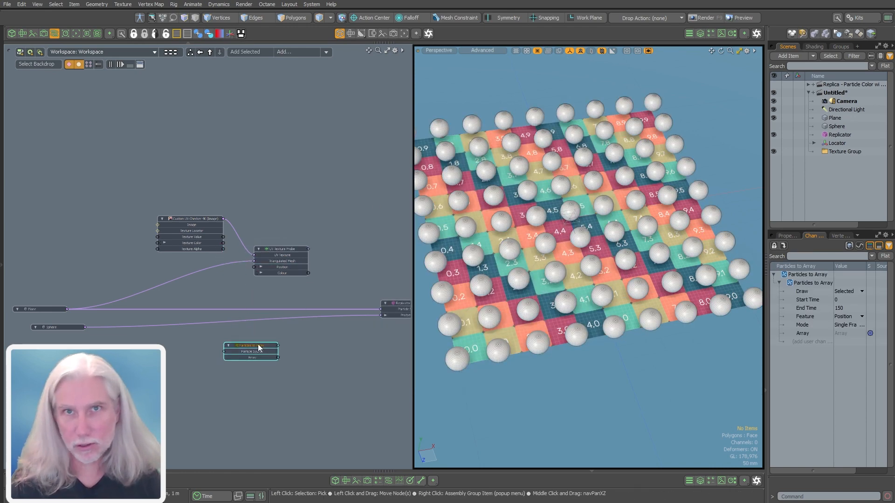
- Move the Particles to Array node nearer the Sphere and link the Plane to its Particle Source input
click(221, 261)
scroll(170, 396, up, 4)
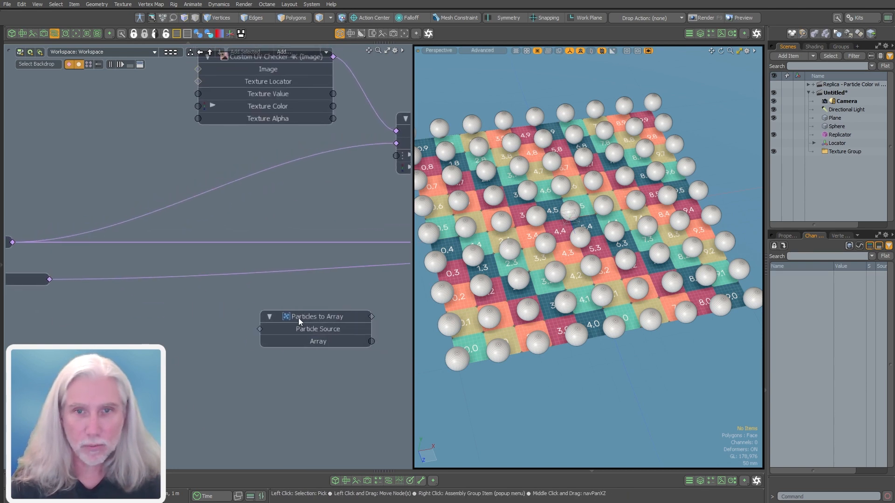
drag(299, 321, 167, 321)
middle_drag(167, 321, 273, 322)
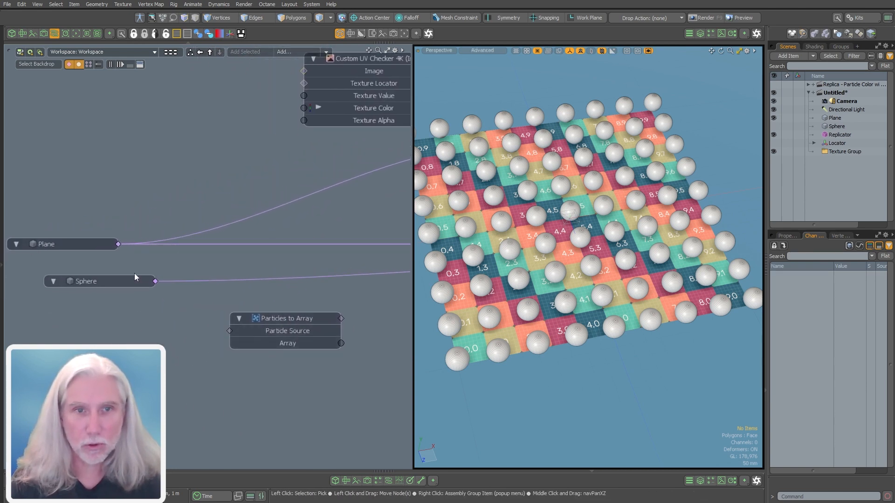
drag(119, 244, 236, 334)
middle_drag(315, 375, 235, 351)
scroll(252, 357, down, 2)
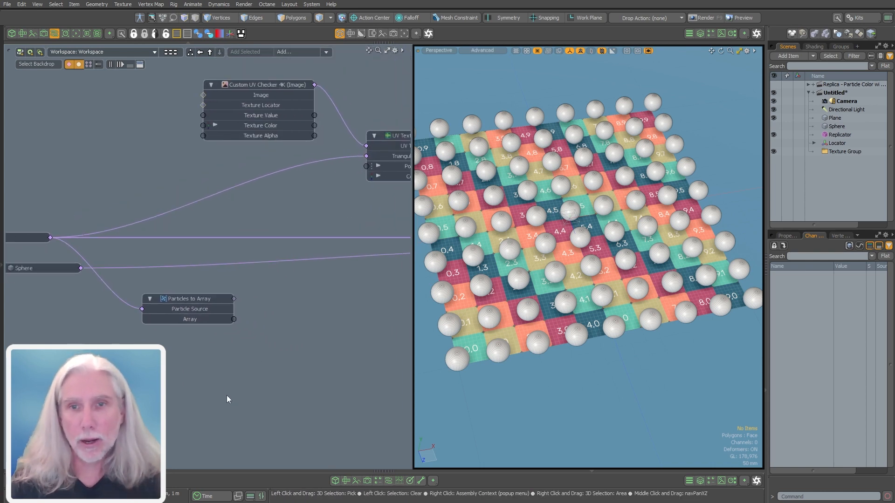
- Review the Feature options of the Particles to Array modifier, keeping Position
click(189, 299)
click(788, 236)
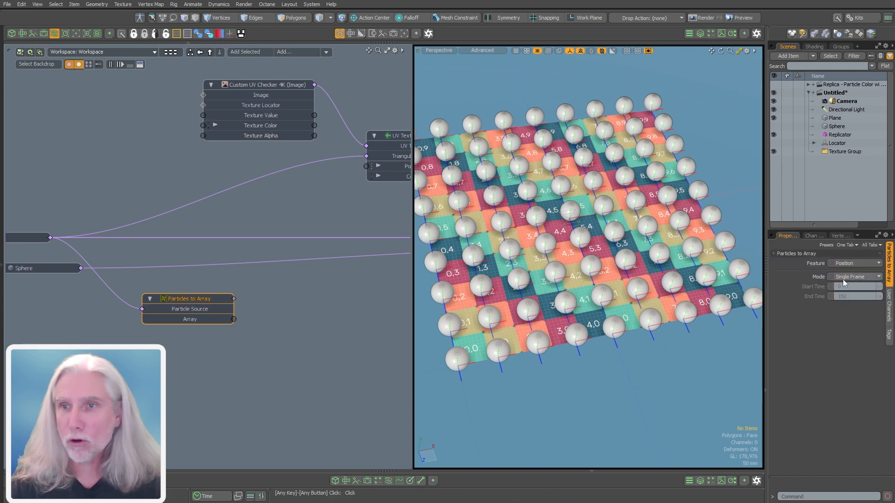
click(838, 262)
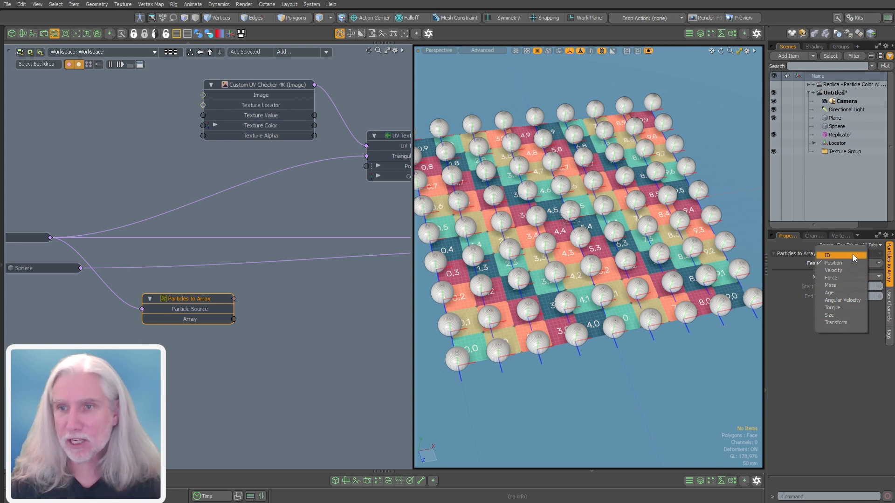
key(Escape)
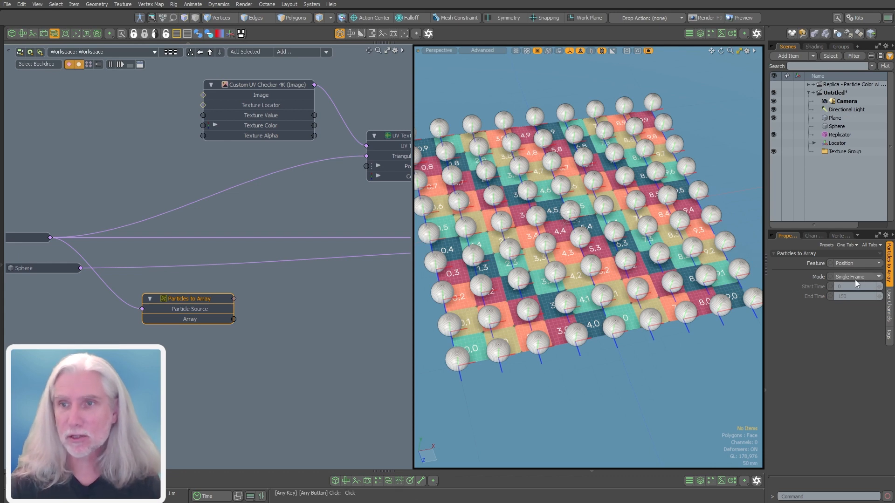
- Add an Array:Print modifier and a comment note to the schematic, placing the note below and beyond the print node
click(254, 380)
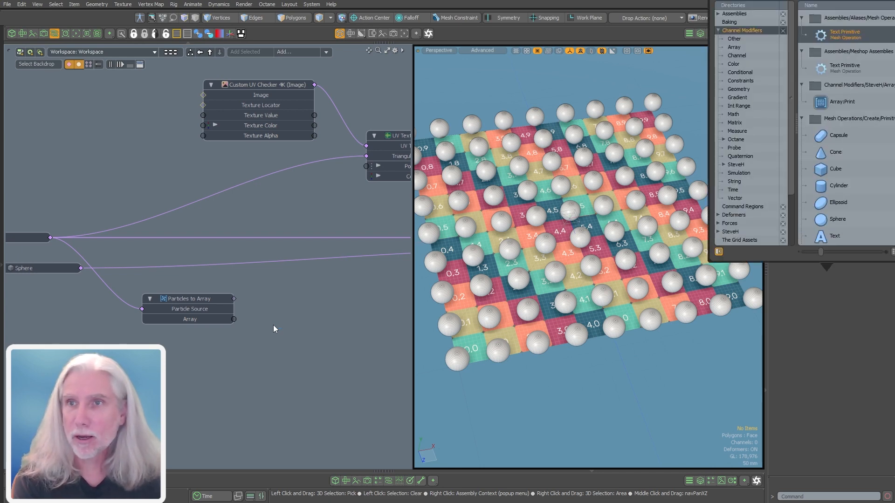
drag(843, 103, 286, 308)
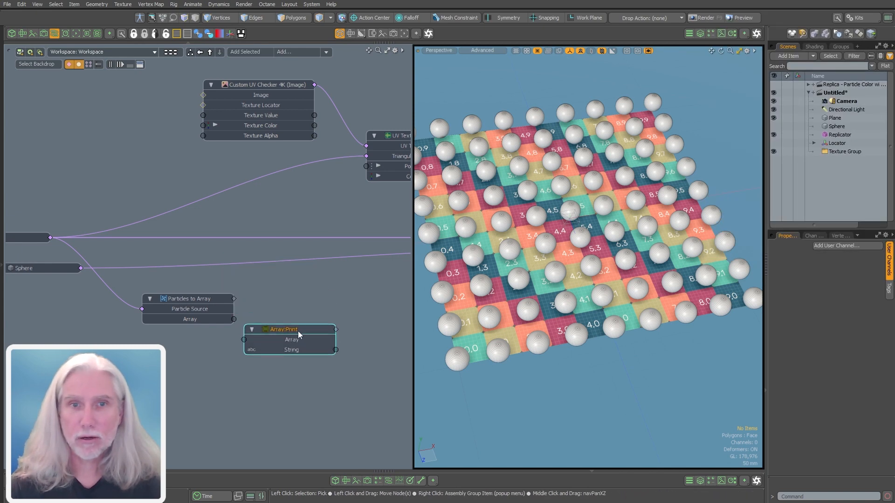
right_click(245, 281)
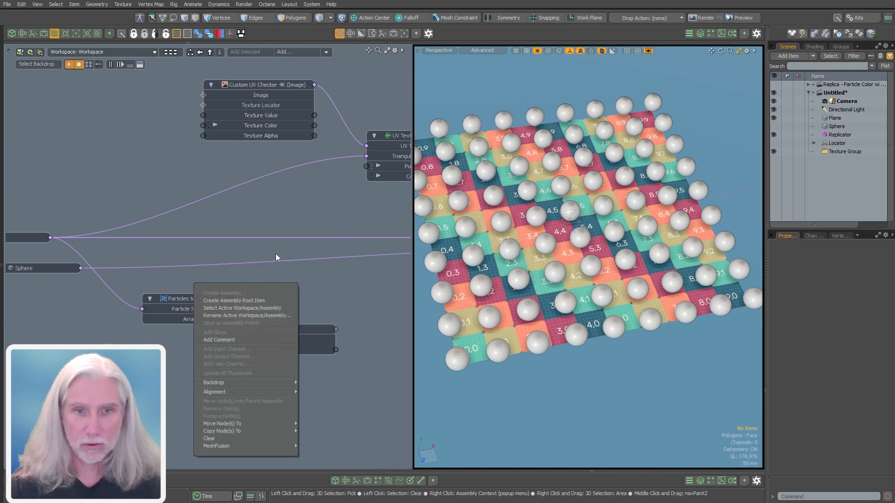
click(227, 339)
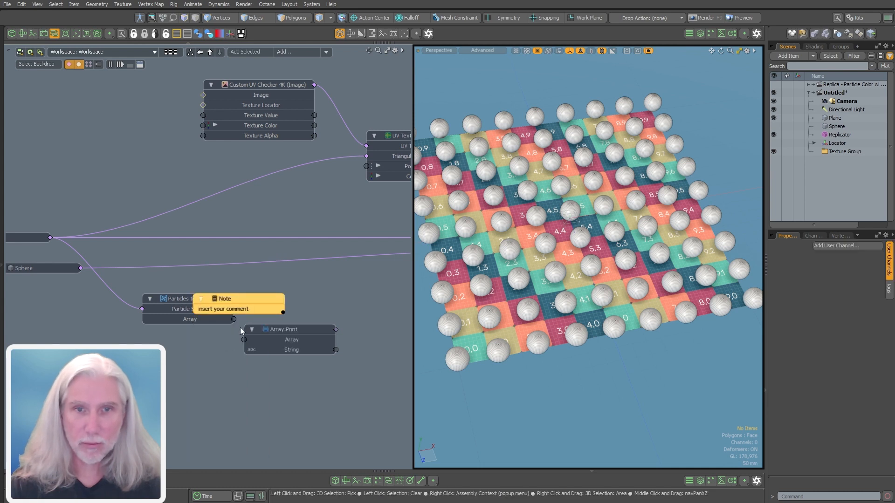
drag(245, 309, 367, 390)
middle_drag(272, 348, 214, 309)
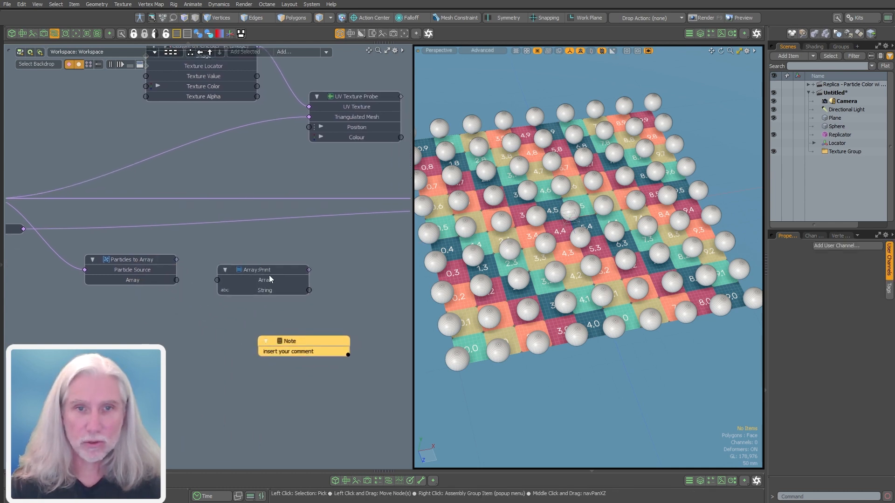
- Link the Particles to Array output through Array:Print into the note, and enlarge the note to read the particle positions
drag(177, 280, 218, 280)
drag(309, 291, 373, 287)
middle_drag(374, 287, 295, 303)
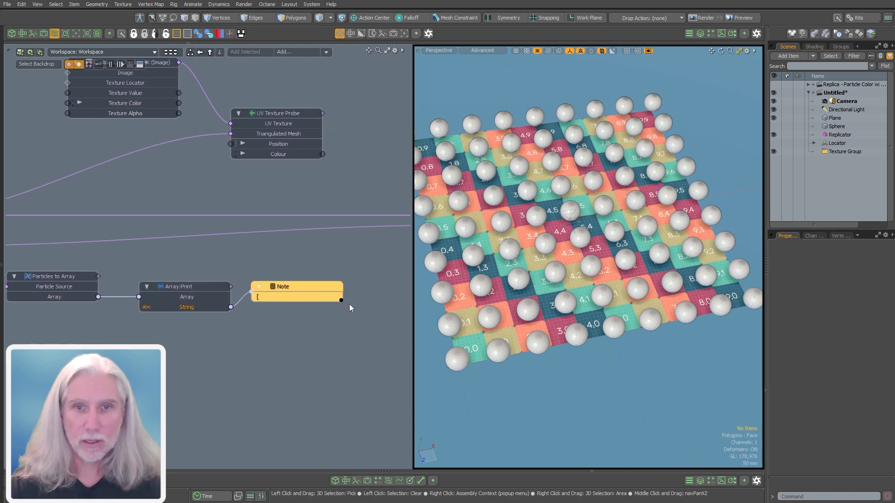
drag(341, 302, 392, 440)
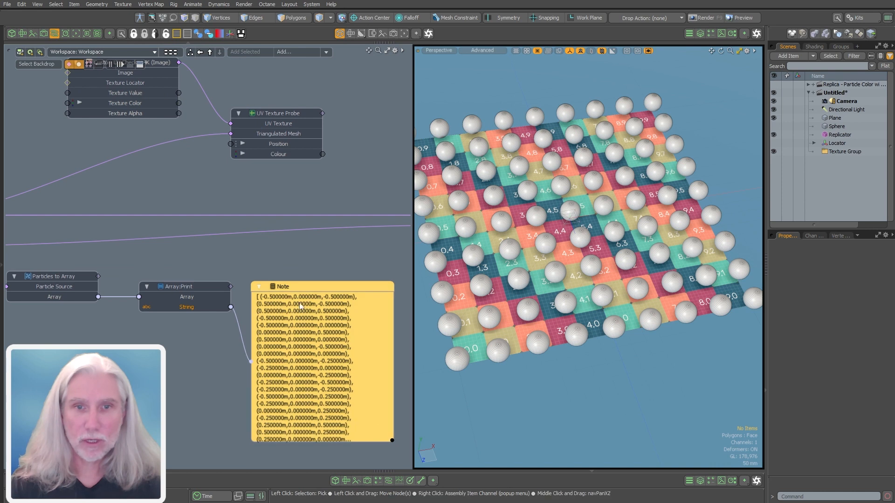
- Delete the Array:Print node and its note from the schematic
middle_drag(221, 385, 253, 354)
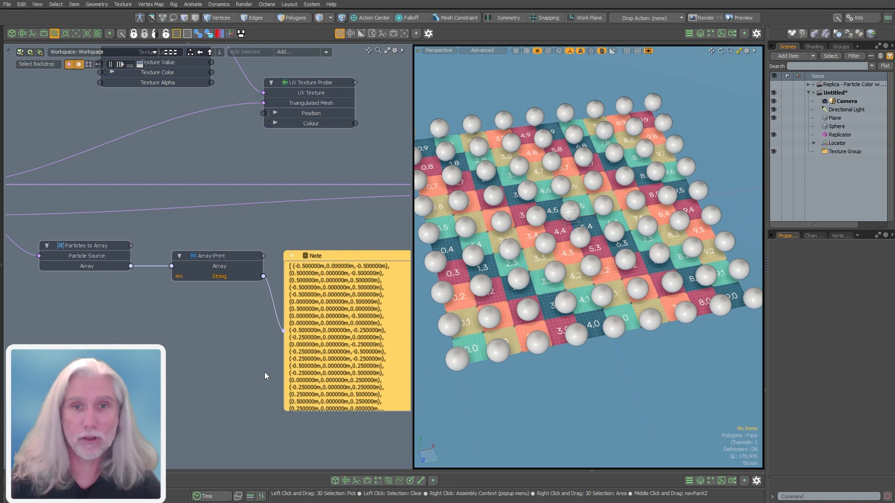
key(a)
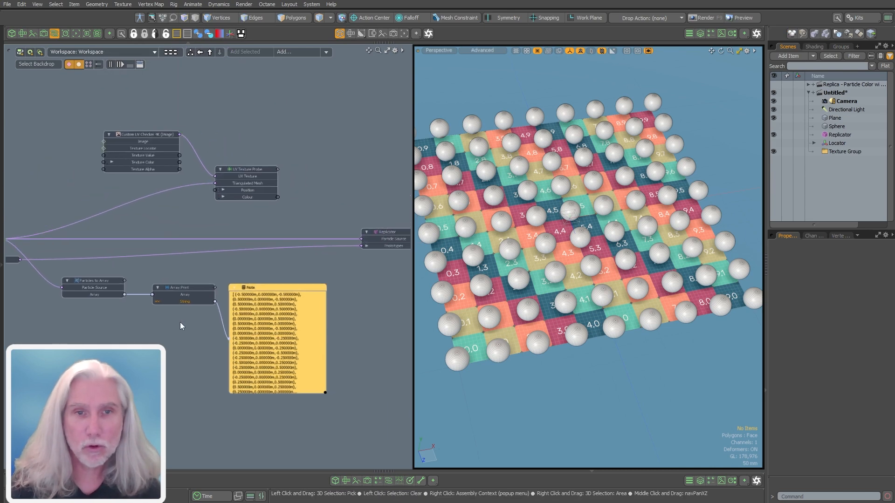
click(177, 287)
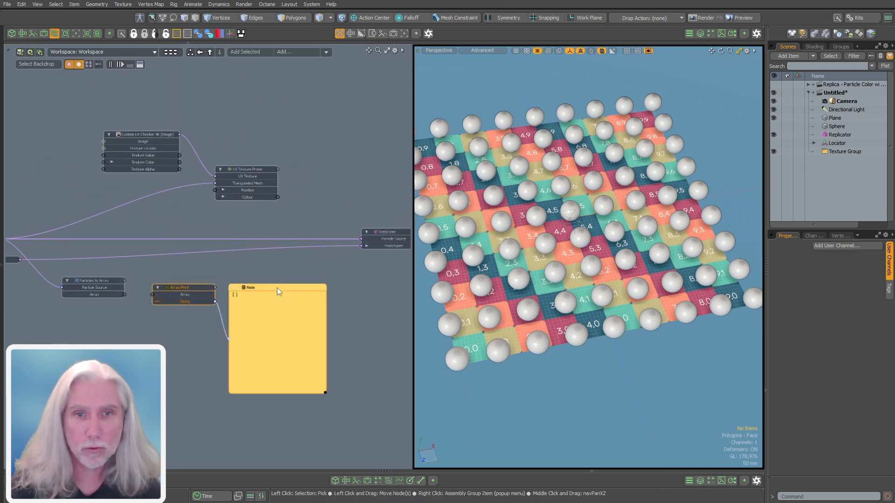
- Add an Array Operator modifier and link the Particles to Array output to its Input
scroll(277, 287, up, 3)
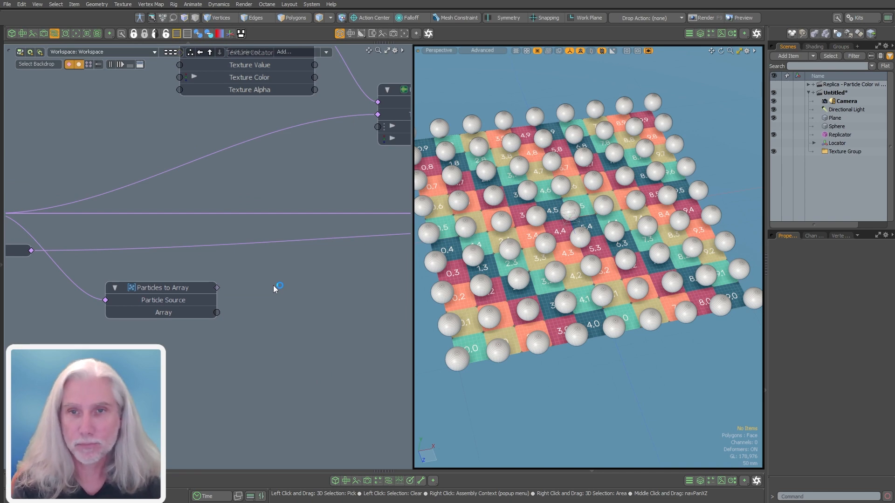
key(Tab)
key(Escape)
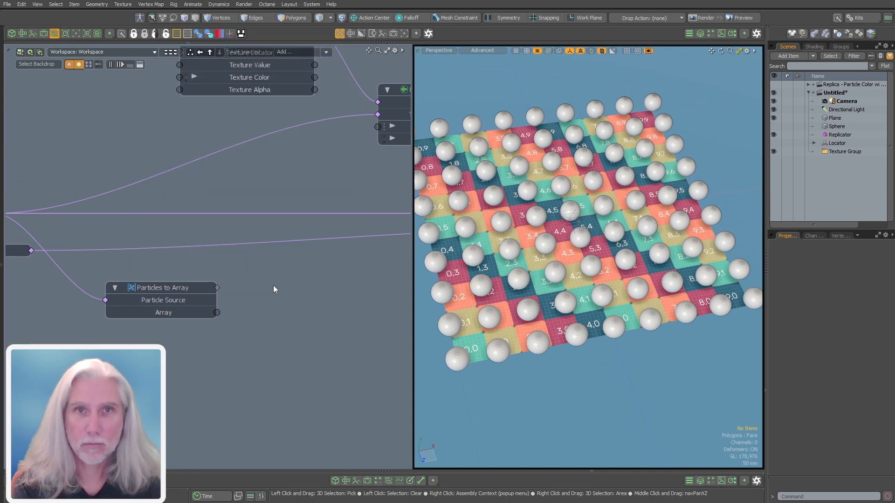
drag(256, 211, 347, 307)
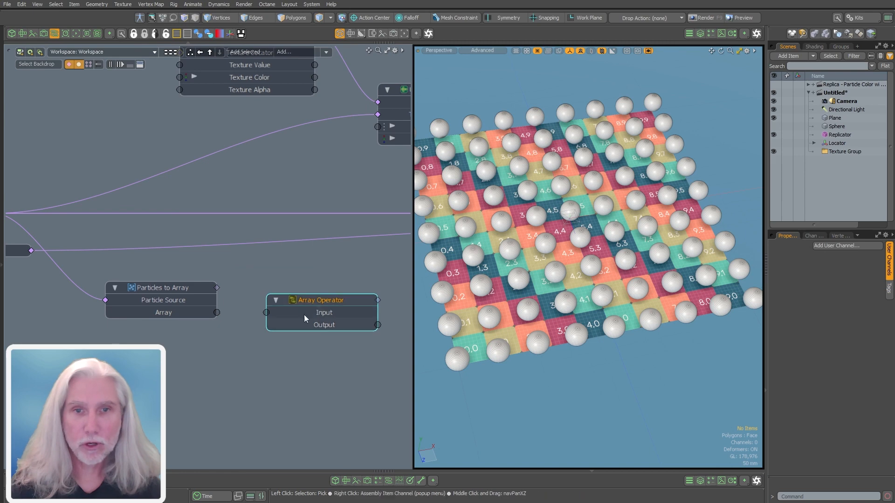
drag(217, 313, 266, 312)
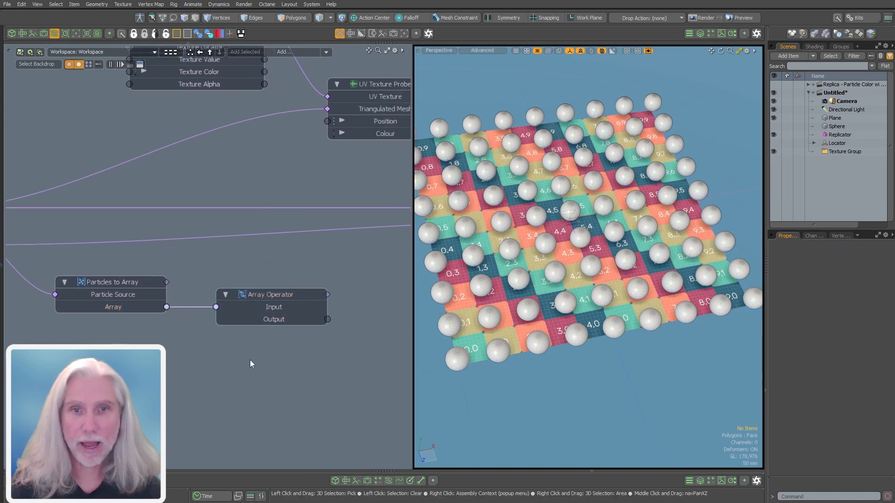
- Expose both Element channels of the Array Operator on its schematic node
click(280, 315)
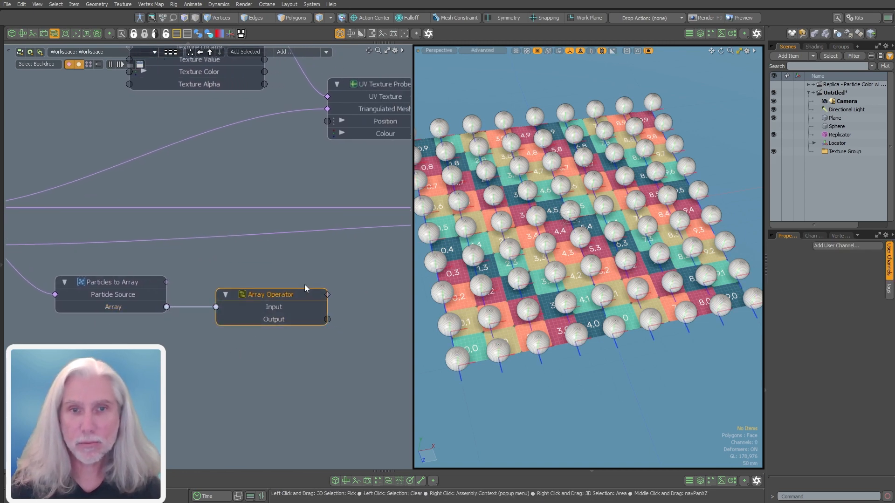
click(813, 237)
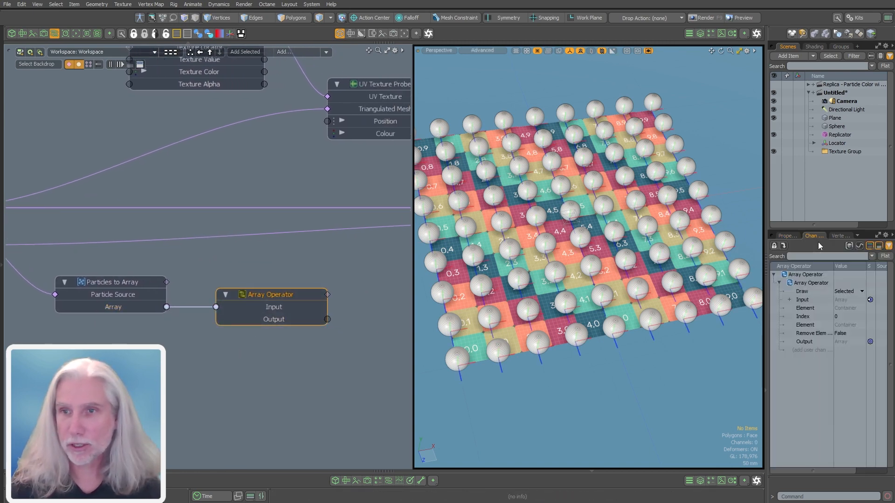
click(802, 310)
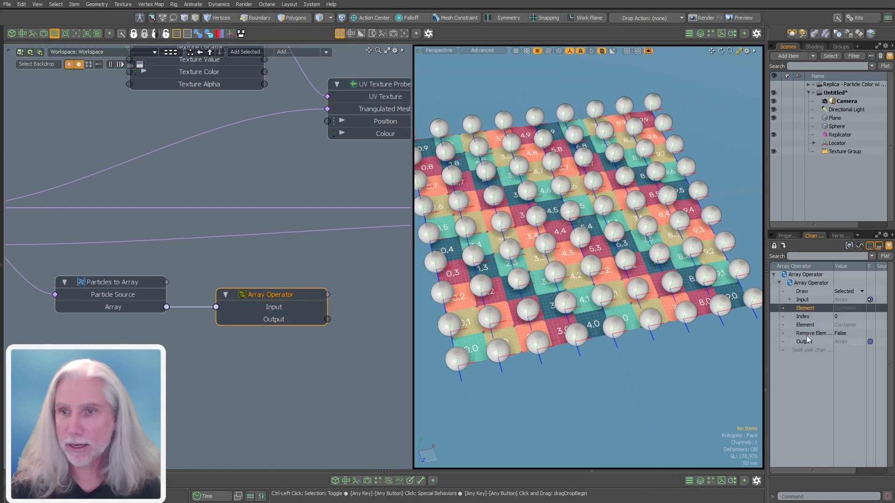
ctrl+click(798, 325)
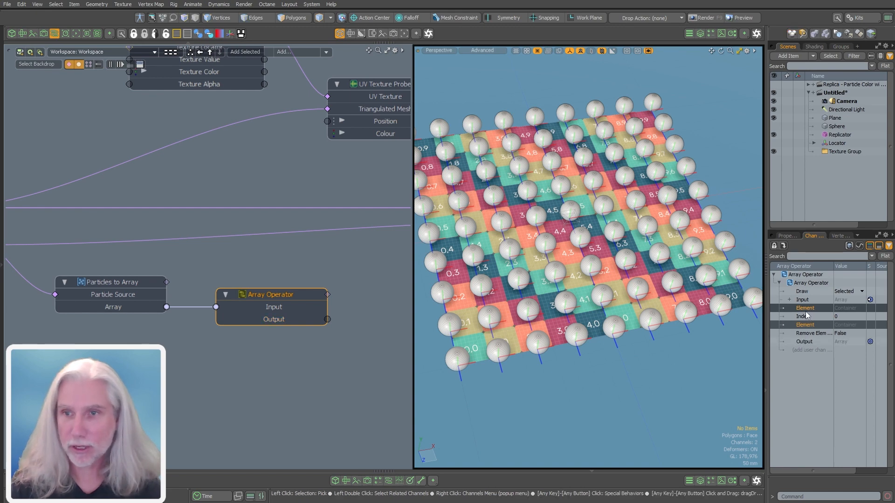
drag(806, 315, 274, 313)
click(317, 431)
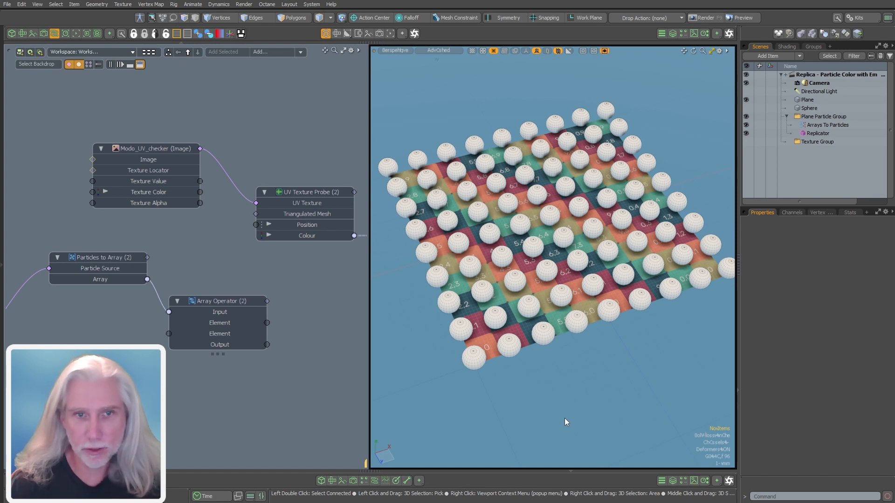
- In the Replica scene, link the Array Operator's Output to the Array:Print node that feeds a note, and read the values
click(220, 302)
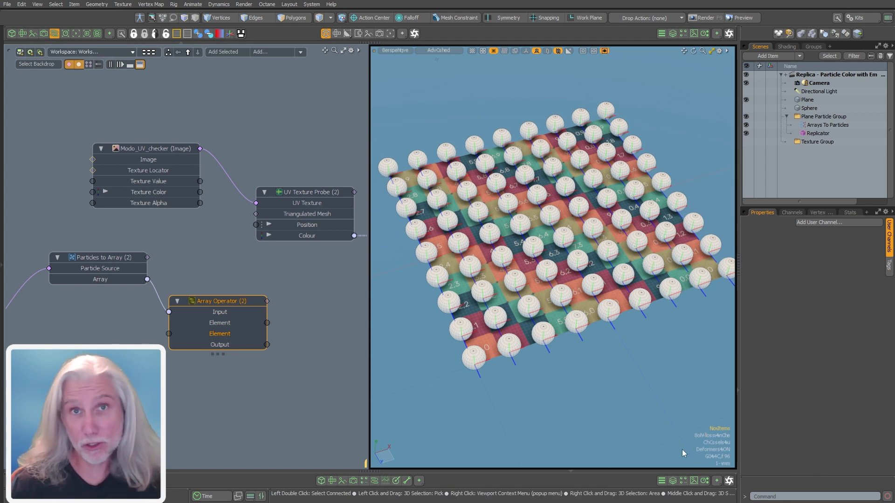
alt+shift+drag(253, 401, 165, 321)
scroll(256, 350, down, 2)
drag(180, 392, 186, 325)
ctrl+alt+drag(169, 279, 205, 348)
alt+shift+drag(326, 337, 267, 330)
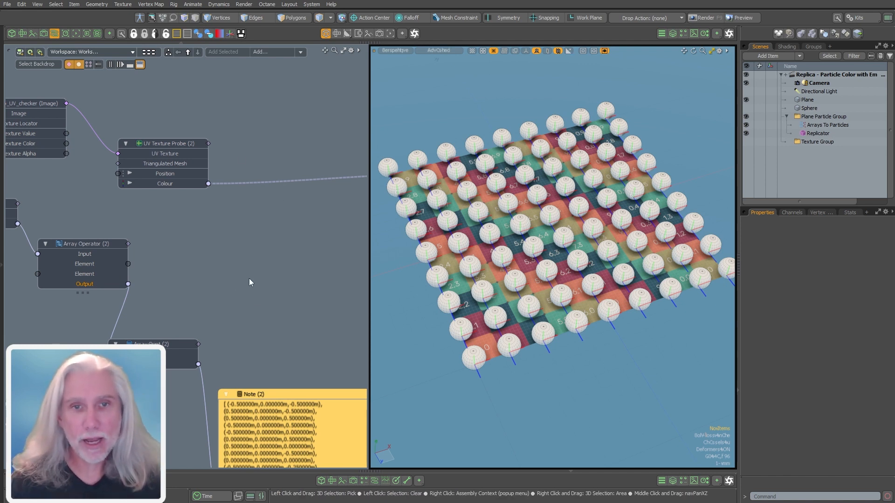
- Add an Array Element Type modifier, link the Particles to Array output to it, and check its Type channel
click(260, 289)
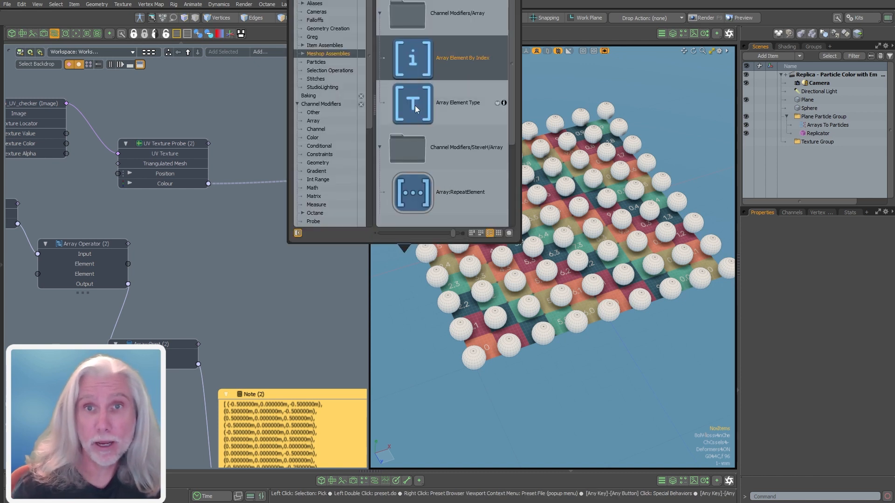
double_click(451, 101)
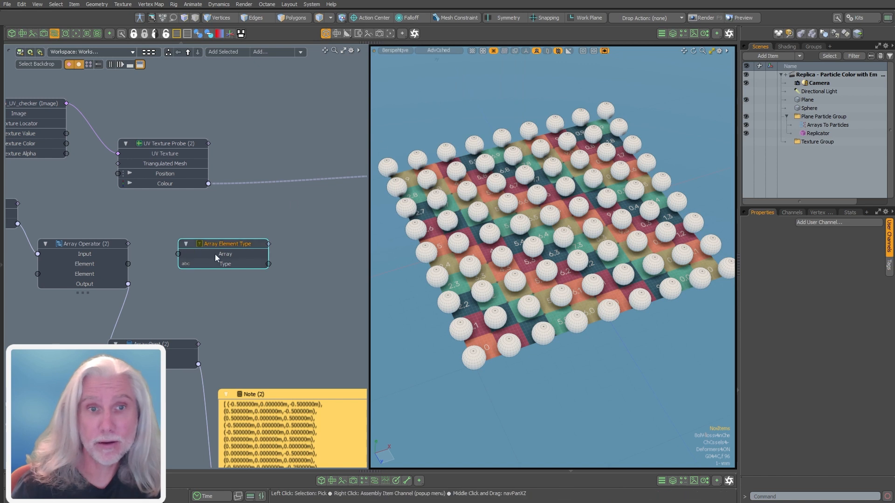
drag(215, 254, 225, 254)
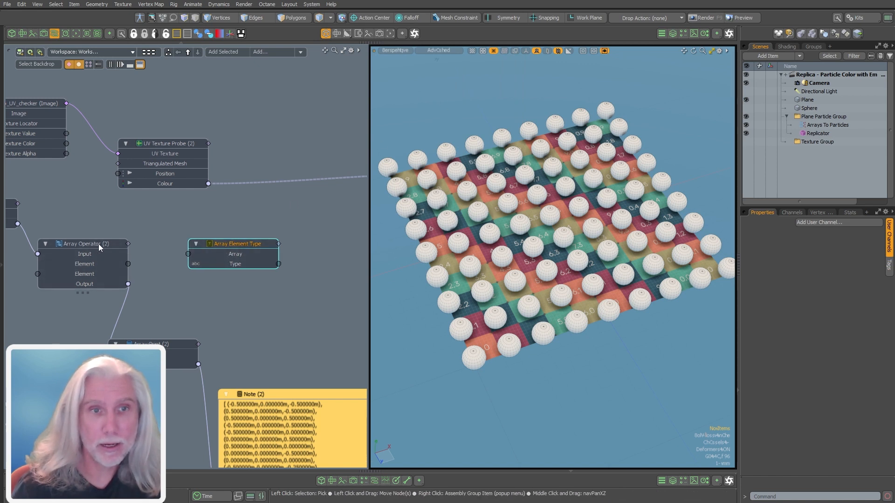
alt+shift+drag(41, 211, 265, 270)
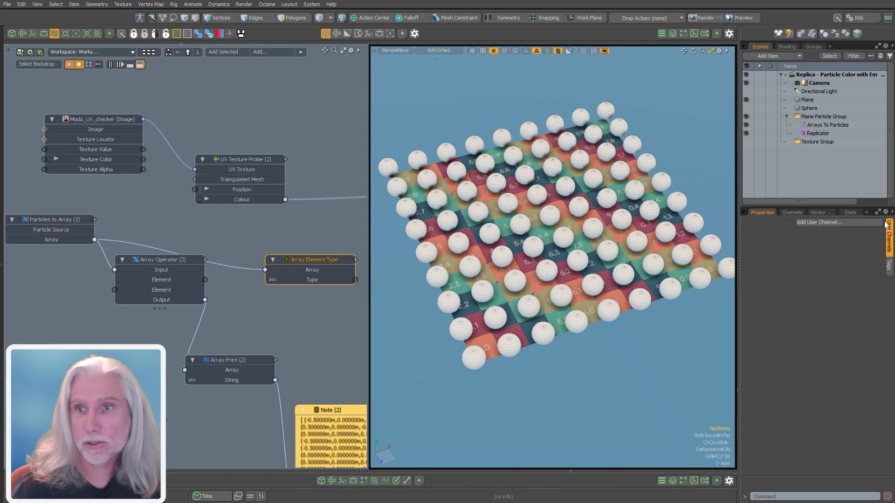
click(792, 213)
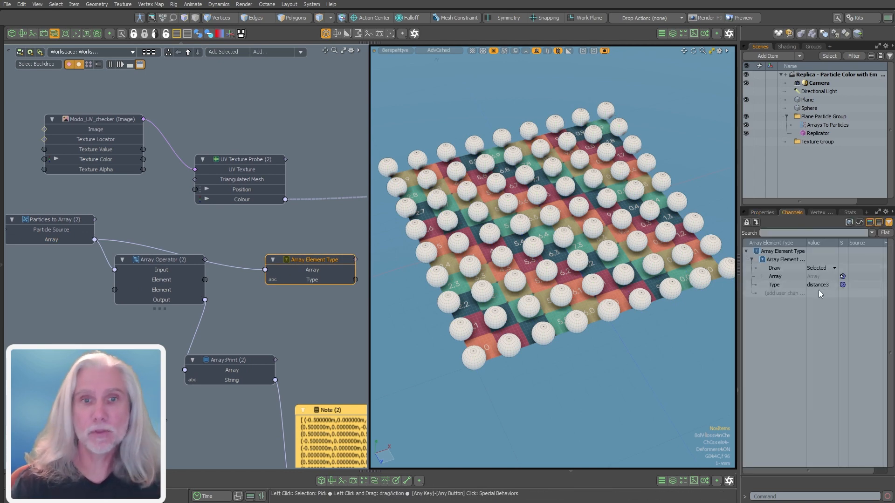
- Expand the UV Texture Probe's Position channel to examine its components, and collapse it again
middle_drag(289, 311, 249, 316)
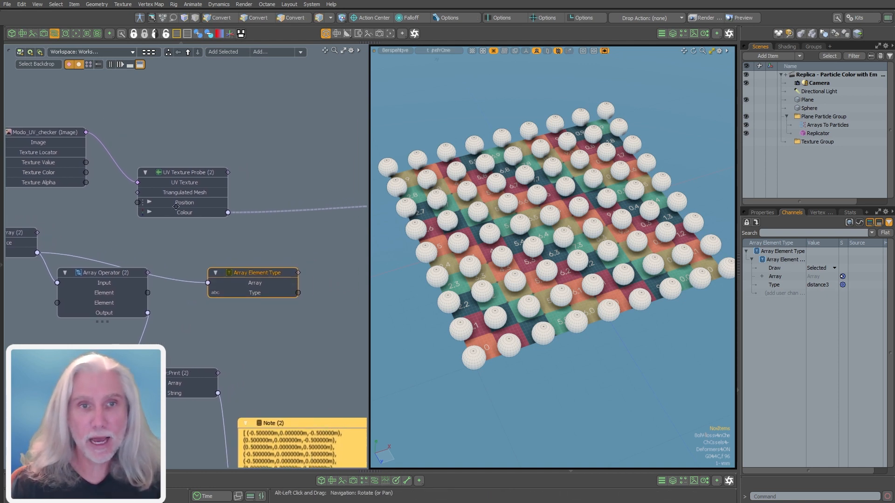
scroll(176, 195, up, 2)
click(141, 204)
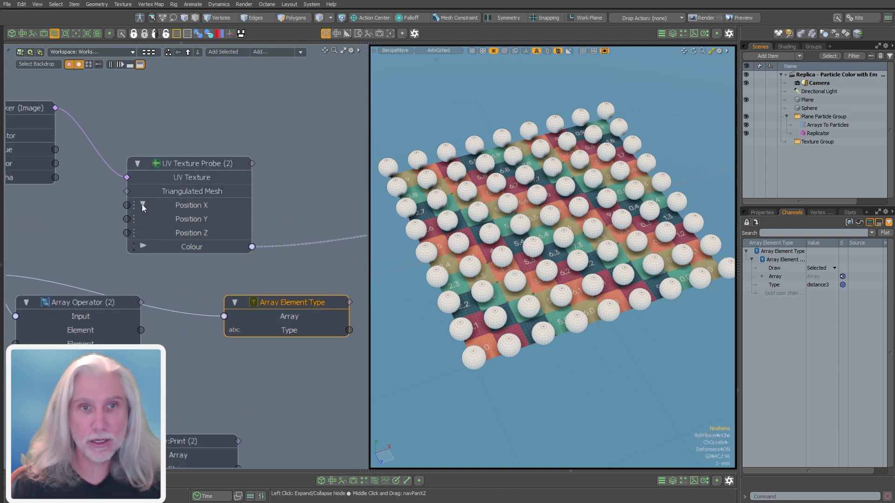
click(141, 204)
middle_drag(195, 228, 243, 207)
ctrl+alt+drag(244, 206, 246, 276)
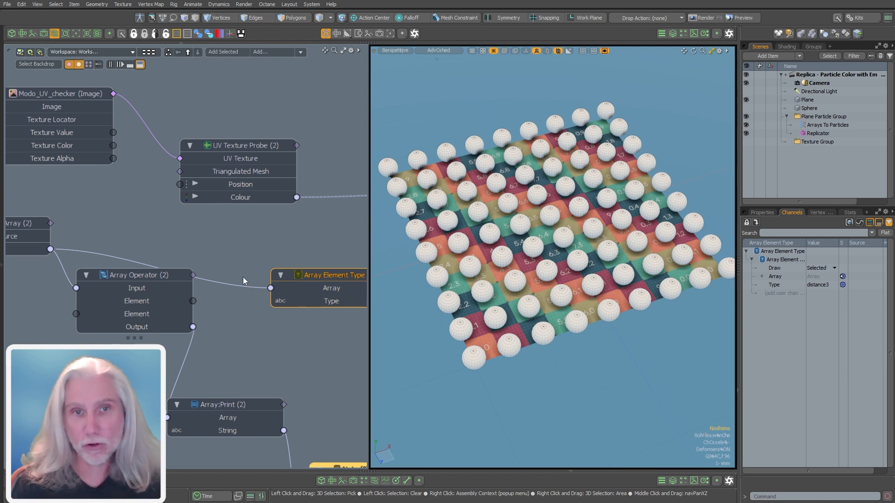
- Delete the link into the Array Element Type modifier and remove that node from the schematic
click(257, 287)
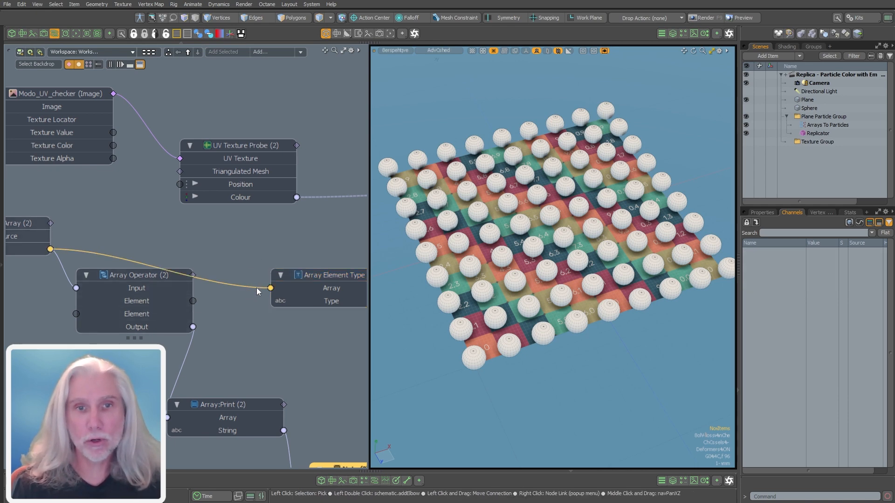
key(Delete)
drag(319, 275, 279, 276)
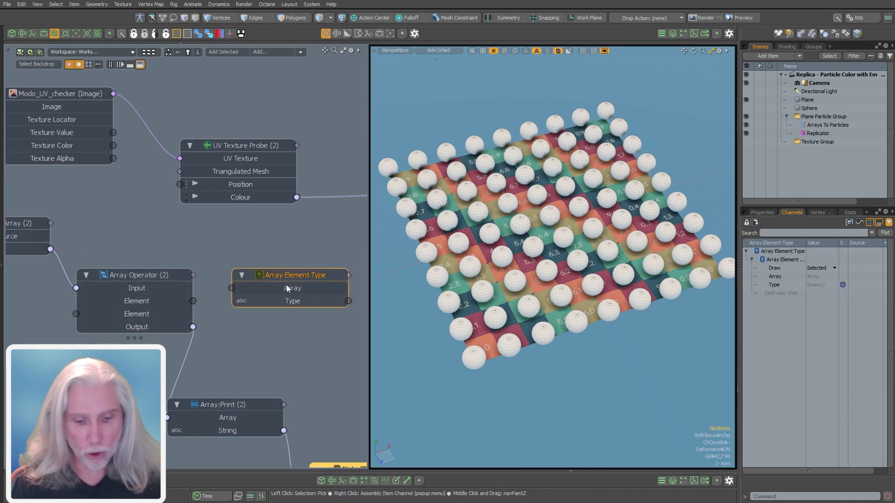
key(Delete)
click(470, 263)
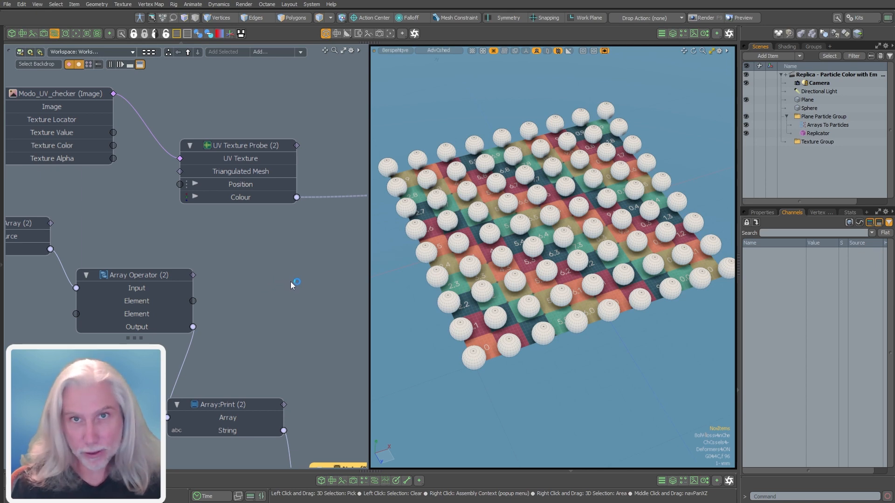
- Add a Vector3 to Vector modifier to the schematic beside the Array Operator
key(F6)
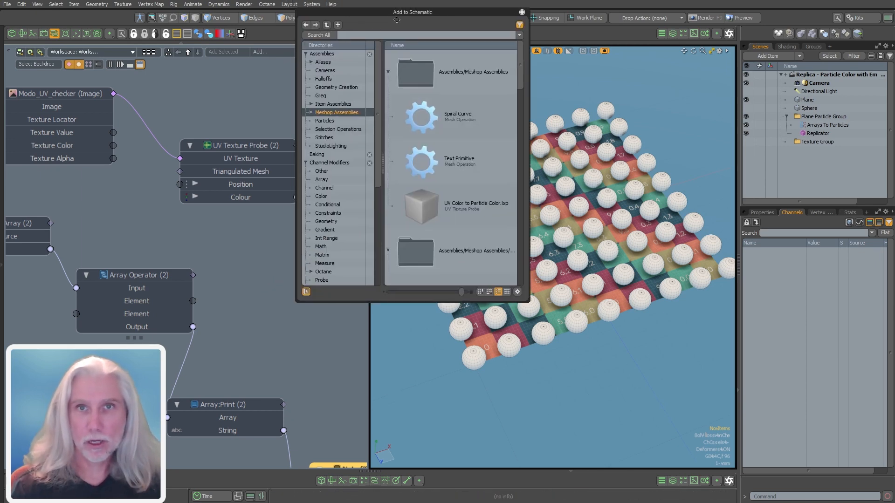
text(ve)
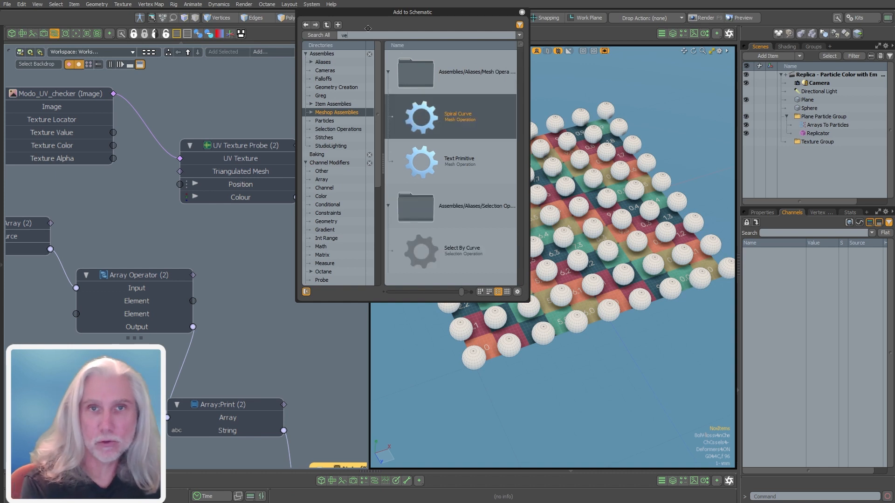
text(ctor3)
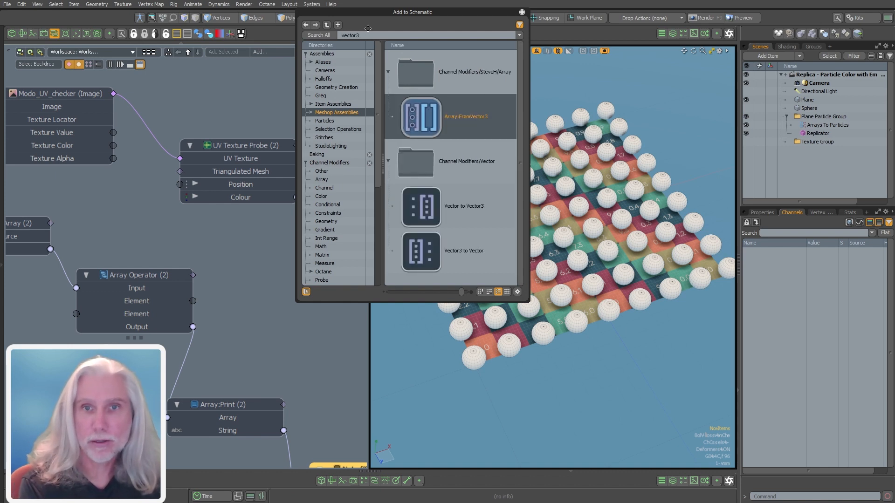
text( to)
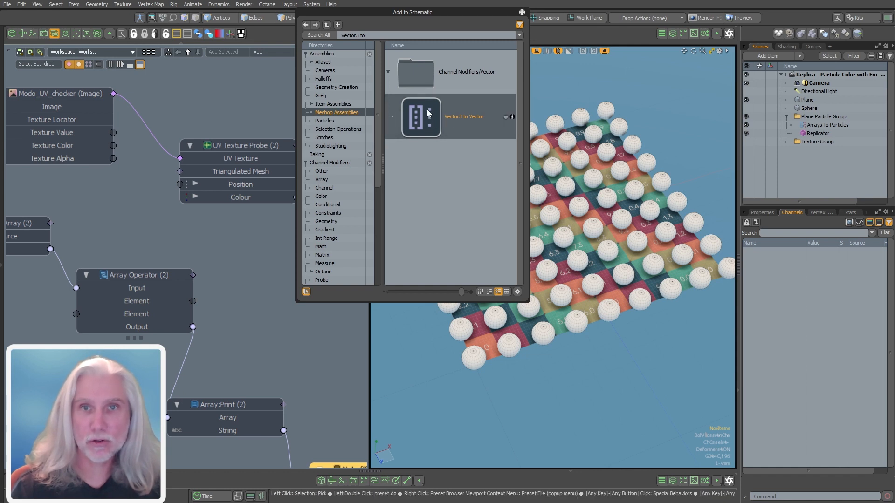
drag(424, 129, 246, 300)
click(522, 12)
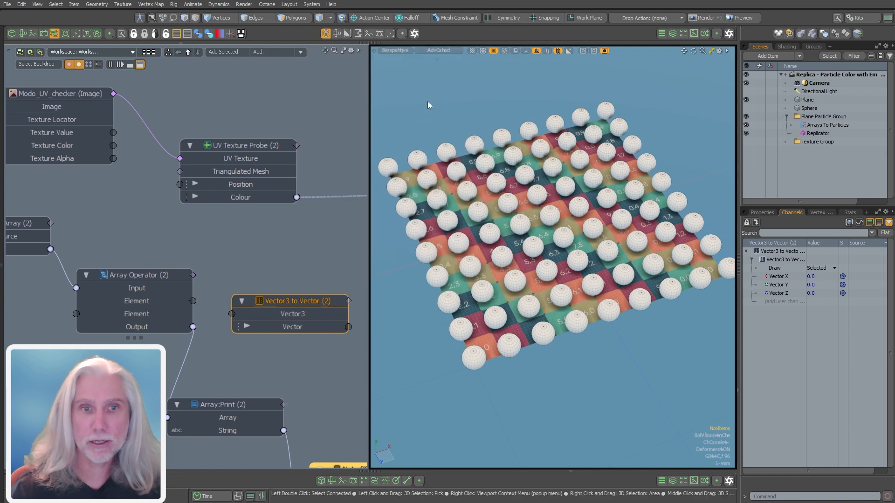
- Link the Array Operator's Element output to the modifier's Vector3 input, and its Vector output to the UV Texture Probe's Position
click(203, 303)
drag(192, 301, 232, 314)
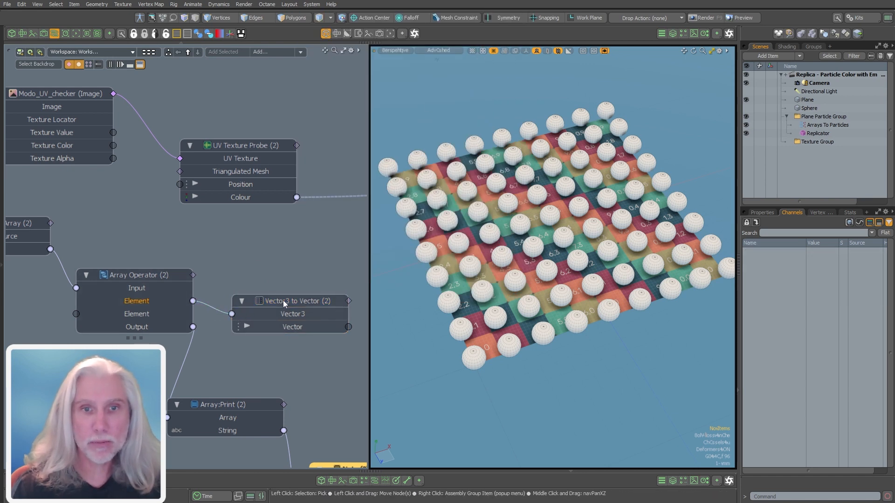
drag(290, 304, 278, 291)
drag(336, 313, 233, 189)
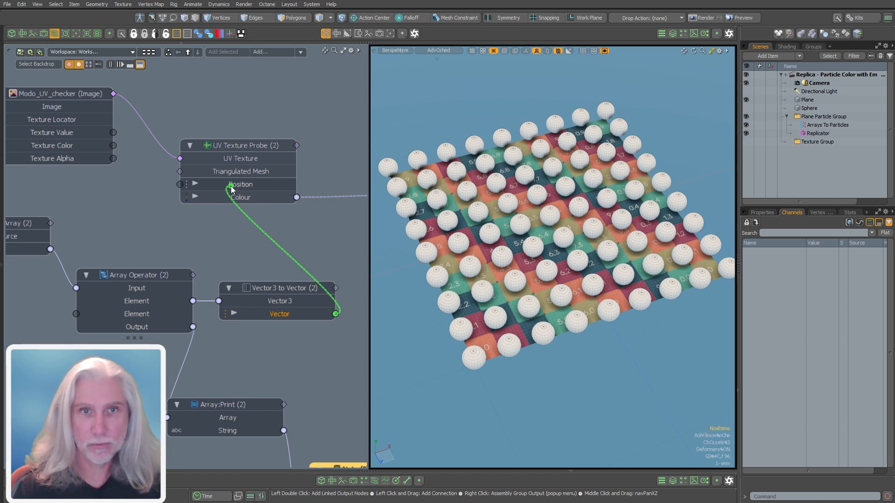
drag(232, 188, 231, 189)
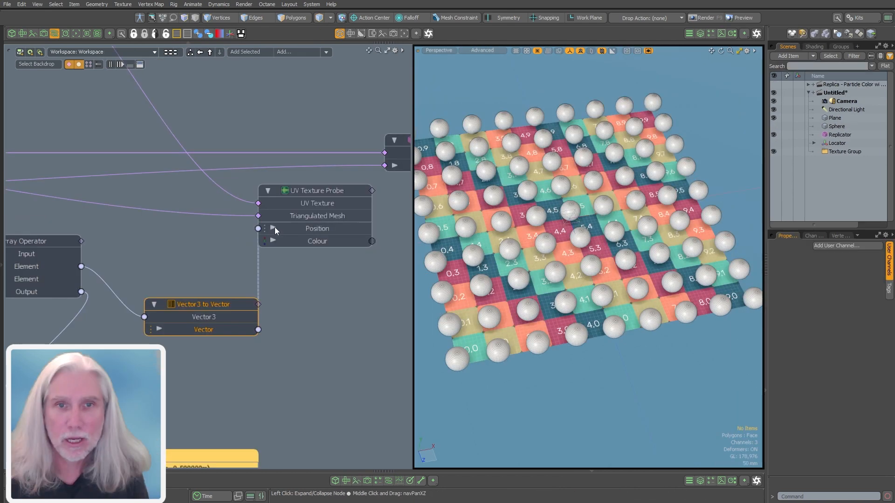
drag(227, 299, 295, 328)
click(351, 227)
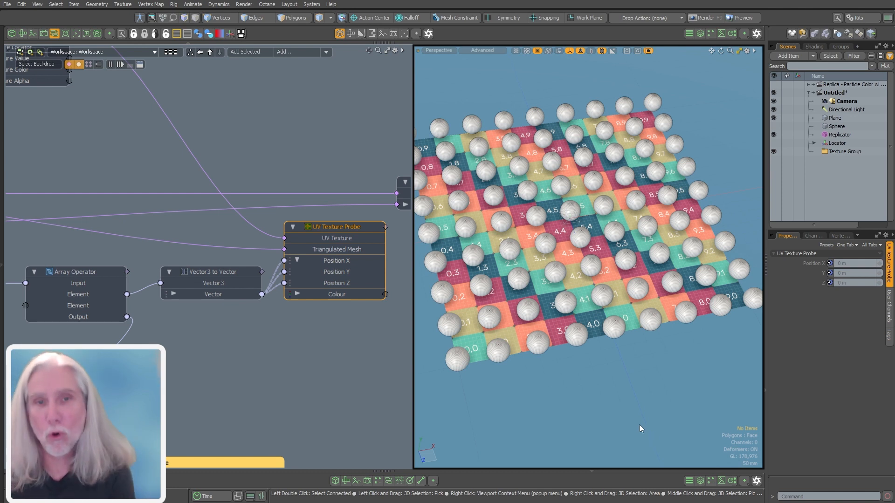
alt+shift+drag(253, 377, 219, 338)
scroll(248, 335, down, 1)
scroll(224, 338, down, 1)
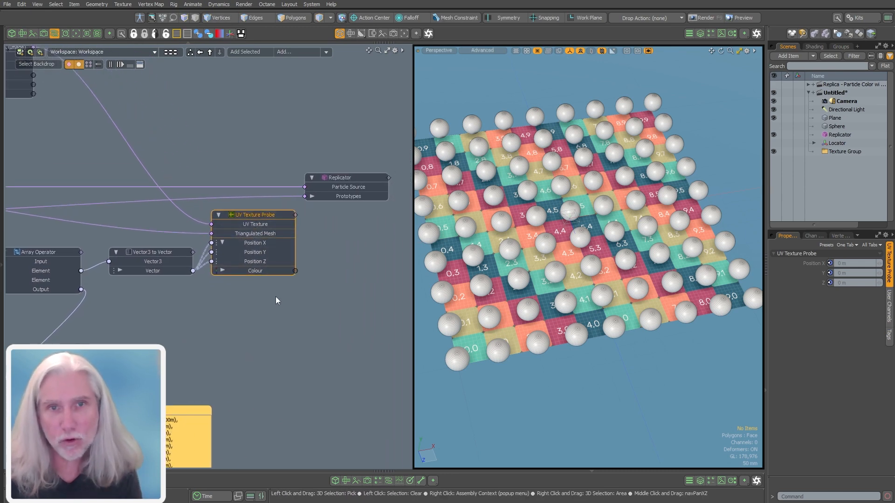
alt+shift+drag(167, 317, 219, 313)
click(114, 276)
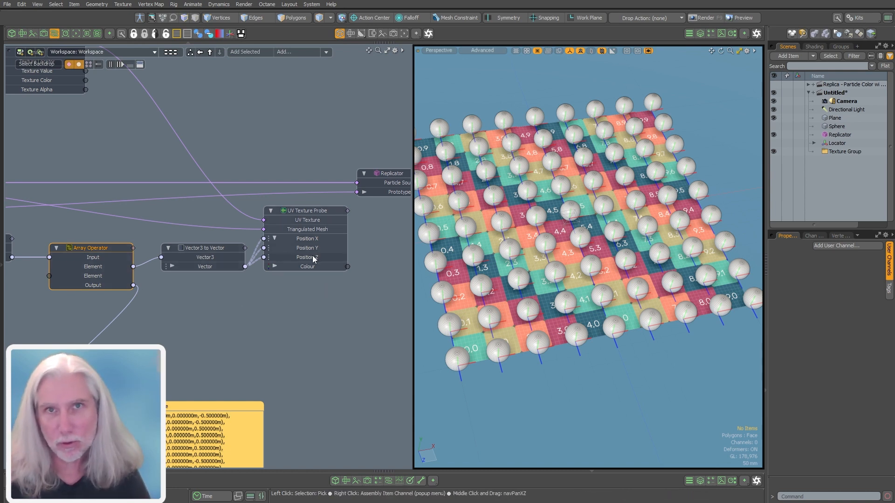
scroll(319, 213, up, 2)
scroll(315, 263, down, 2)
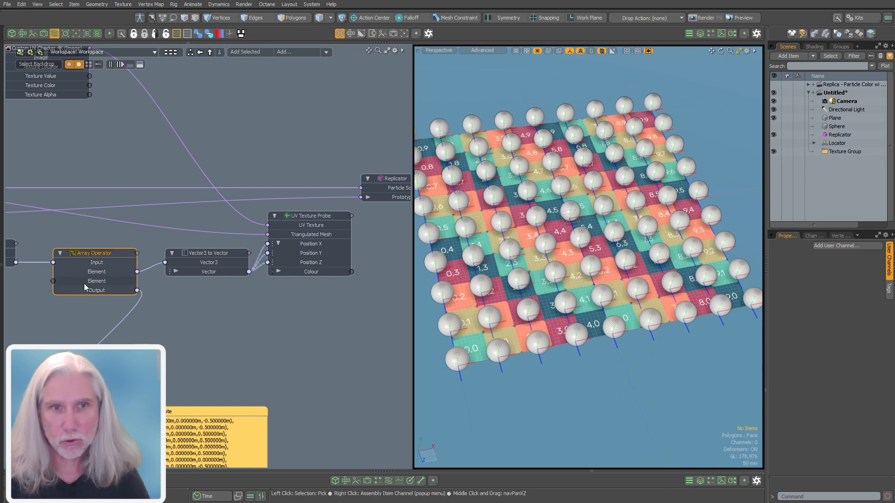
- Separate the Array Operator's Element input and Output channels into their own node, place it beyond the UV Texture Probe, and widen the schematic
click(96, 281)
shift+click(97, 290)
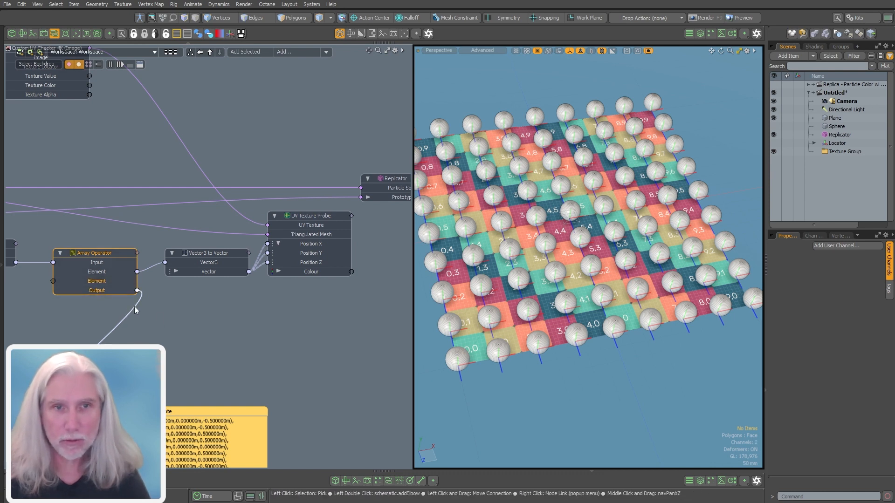
ctrl+click(139, 306)
right_click(98, 284)
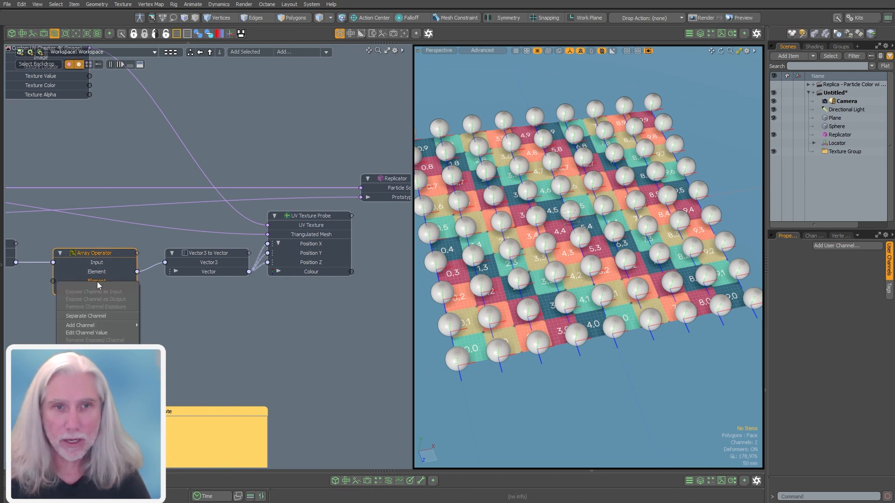
click(90, 319)
drag(185, 246, 339, 340)
click(52, 301)
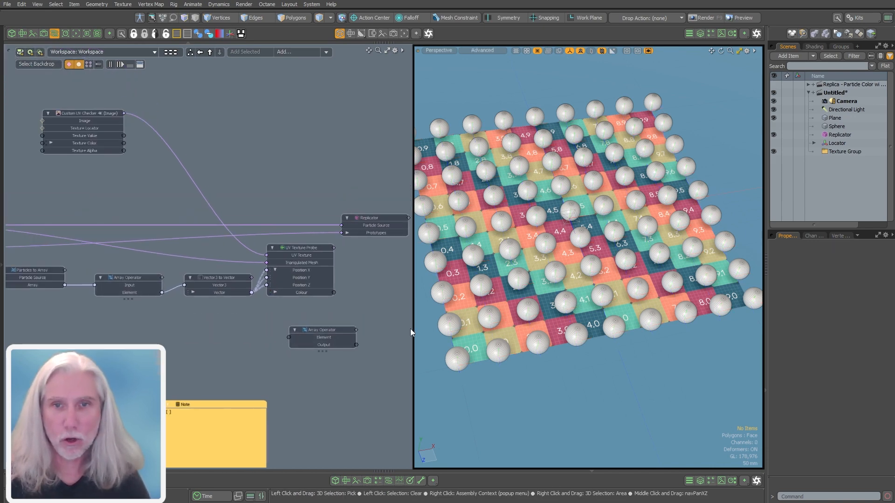
drag(413, 328, 537, 329)
ctrl+alt+drag(365, 295, 442, 250)
- Try to link the UV Texture Probe's Colour output directly to the separated Array Operator's Element input
drag(346, 266, 383, 260)
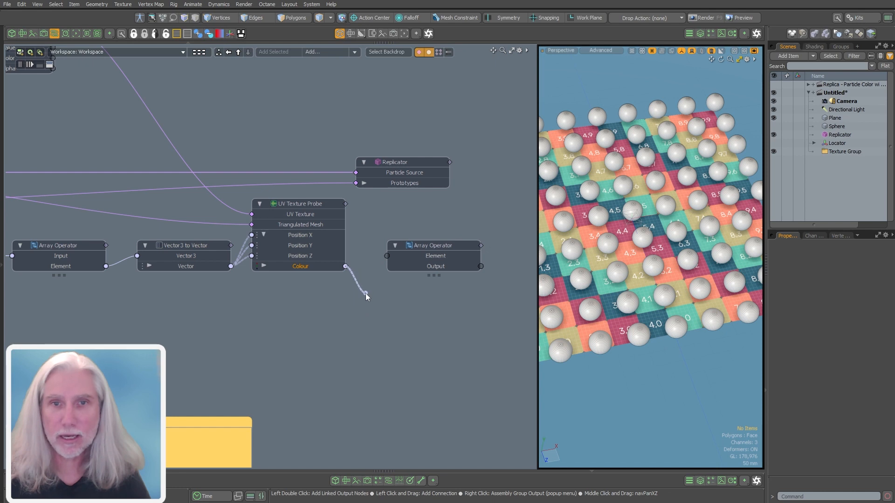
drag(365, 292, 365, 293)
click(175, 245)
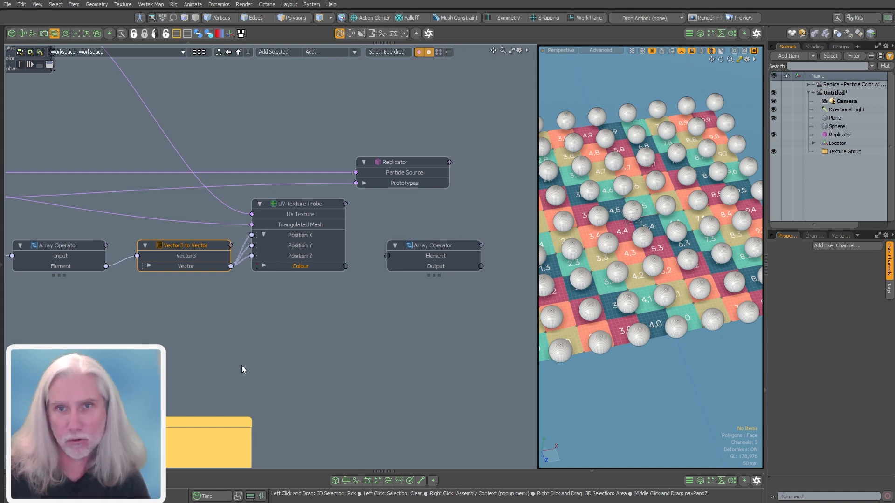
drag(430, 245, 440, 245)
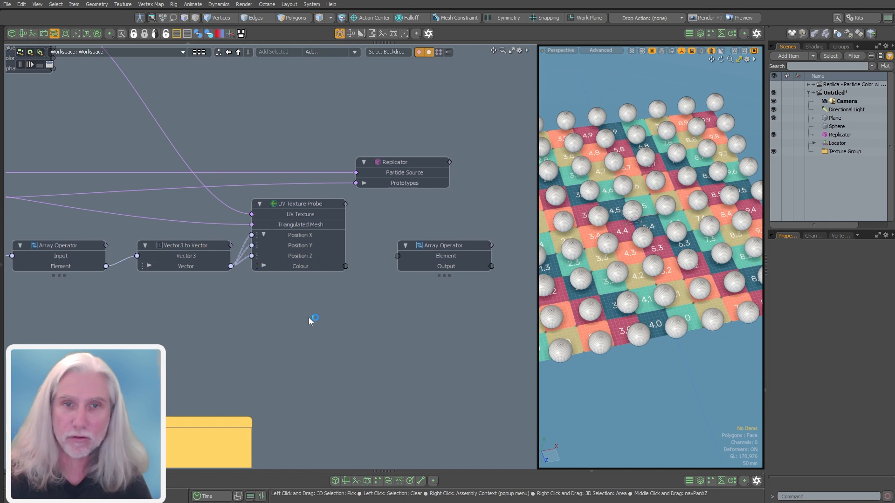
- Add a Vector to Vector3 modifier, link the UV Texture Probe's Colour output to its Vector input, and expand the Colour channel
text(tor to)
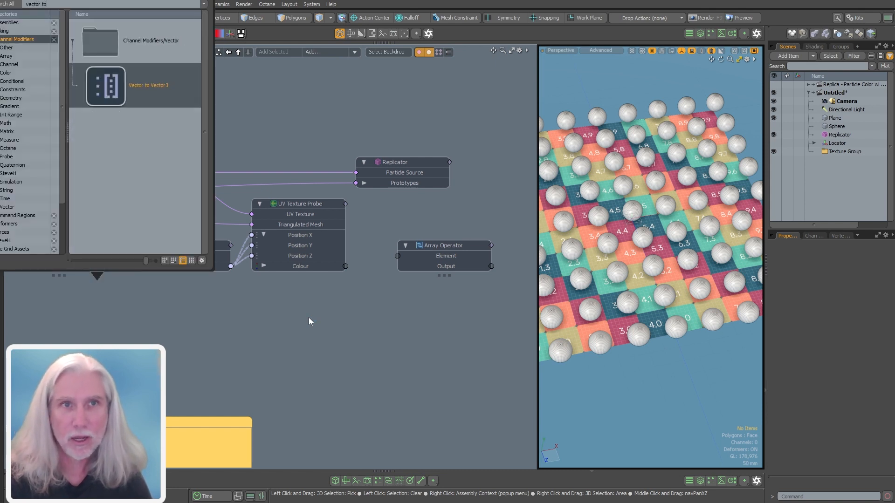
drag(116, 86, 387, 329)
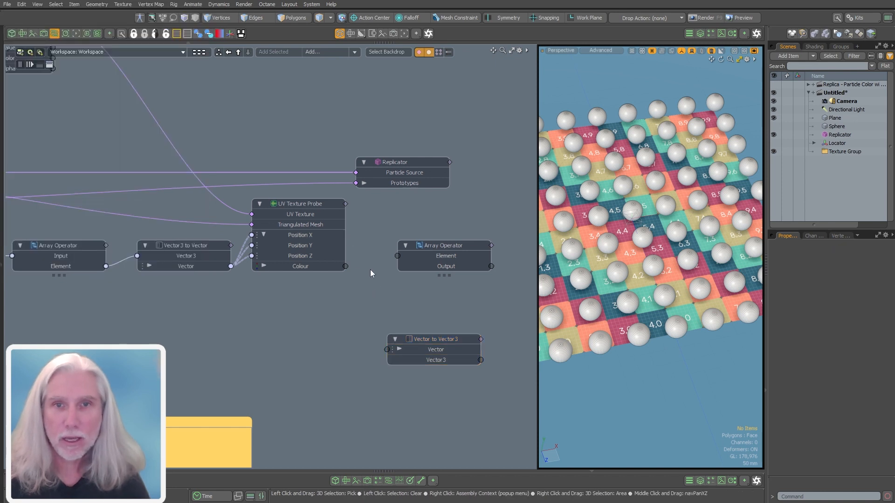
drag(345, 266, 386, 350)
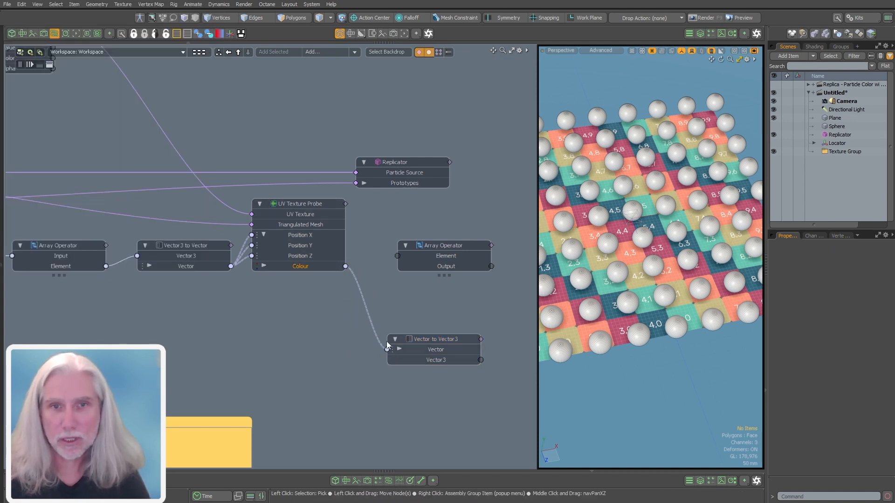
click(264, 266)
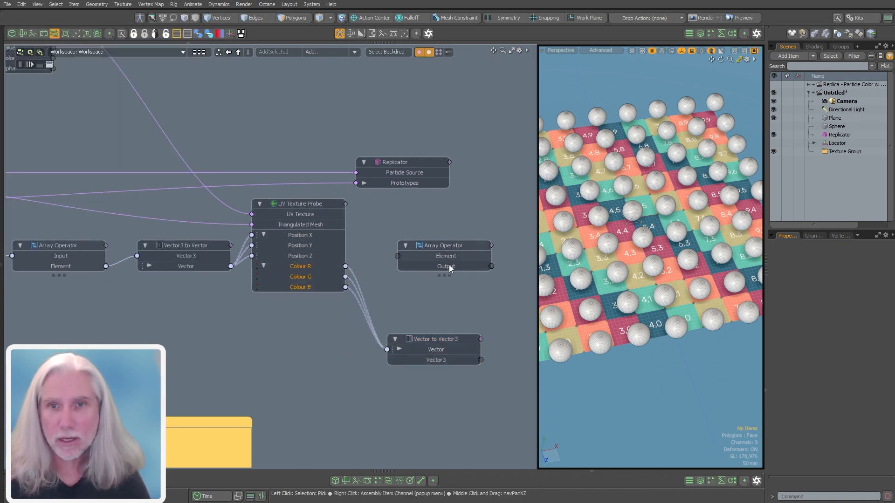
- Link the Vector3 output to the separated Array Operator's Element input and line that node up beside the Vector to Vector3 modifier
drag(445, 250, 467, 363)
click(478, 357)
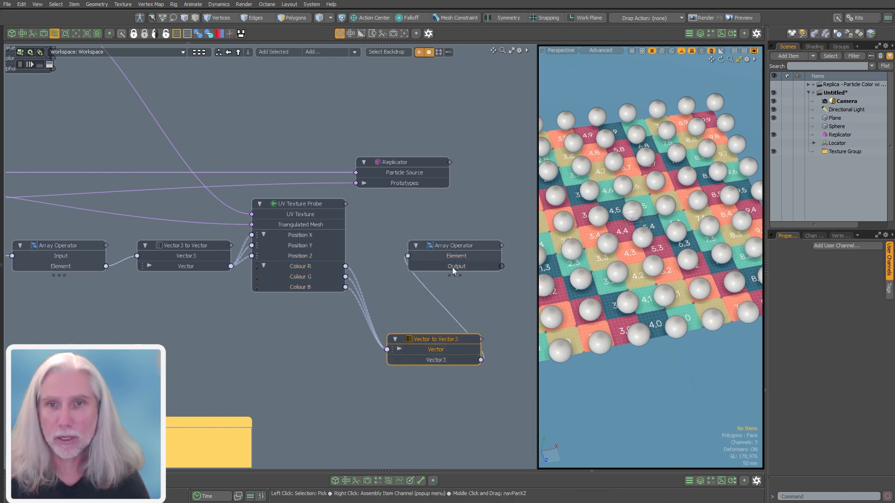
drag(459, 246, 500, 246)
middle_drag(499, 246, 436, 240)
drag(437, 249, 478, 346)
scroll(432, 247, down, 2)
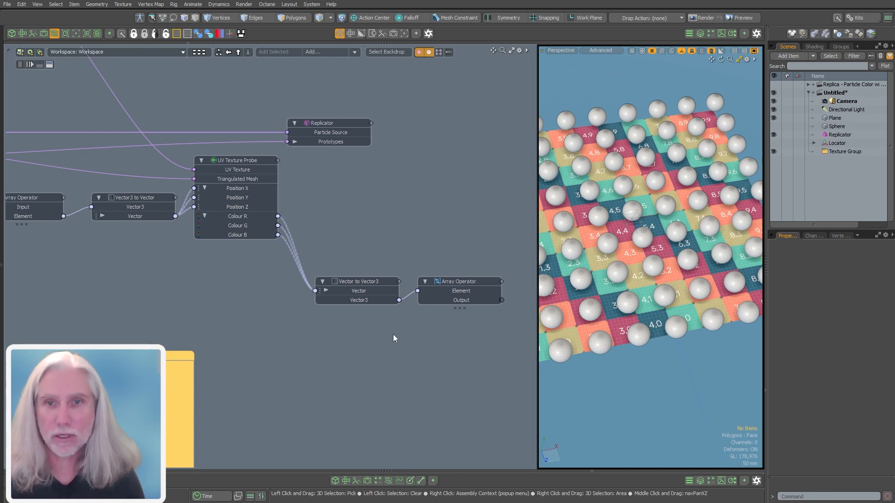
- Move the Array:Print and Note nodes near the separated Array Operator, and link its Output to the Array:Print's Array input
middle_drag(394, 338, 121, 330)
scroll(419, 294, up, 3)
scroll(439, 292, down, 3)
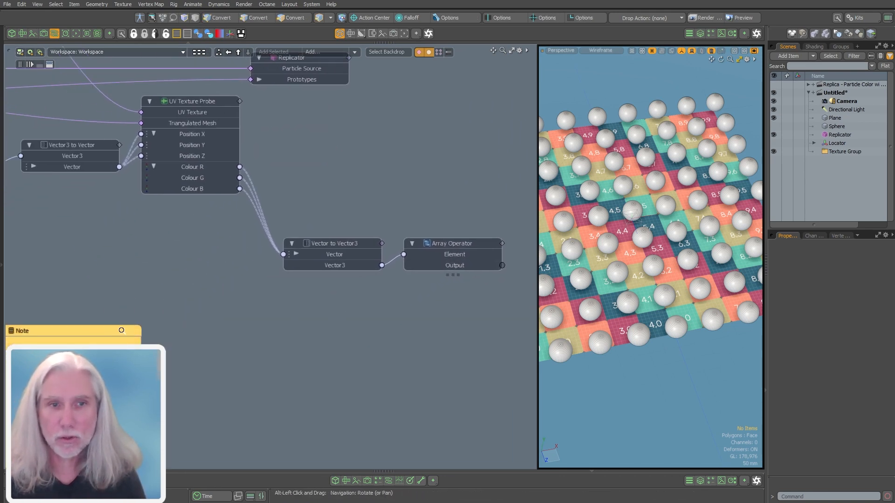
scroll(121, 330, down, 3)
drag(190, 305, 375, 310)
scroll(255, 211, up, 5)
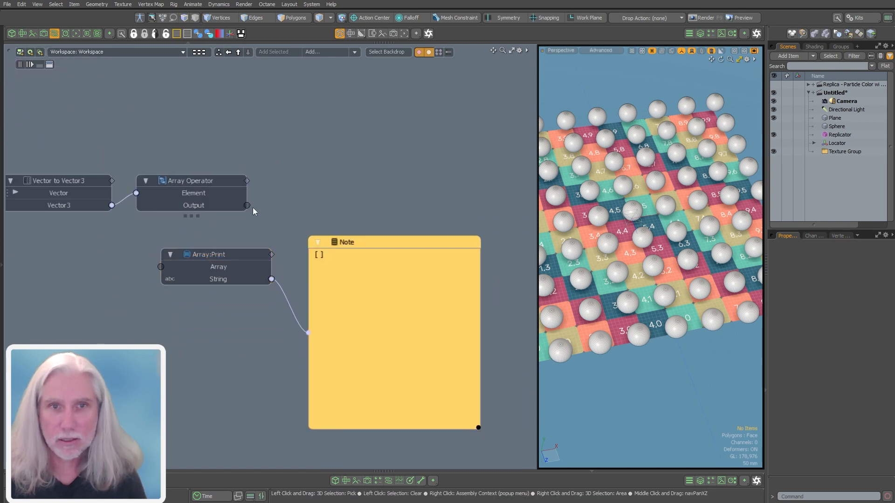
drag(247, 205, 213, 267)
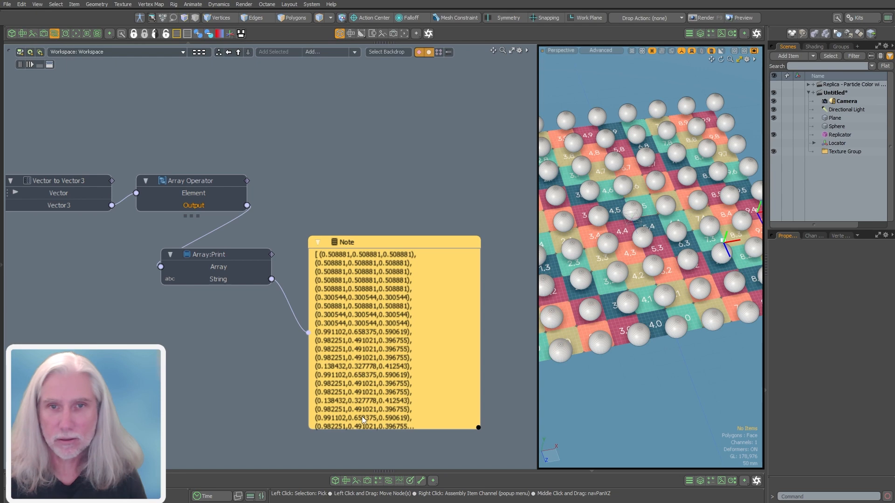
scroll(340, 422, down, 4)
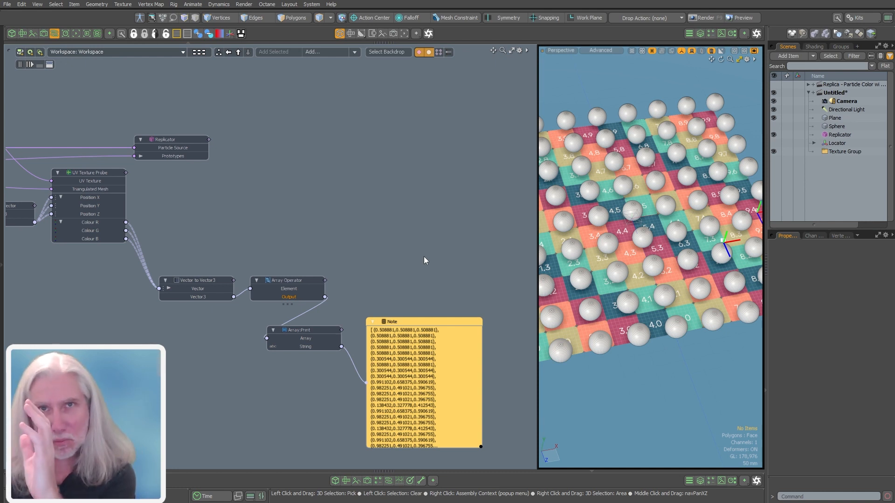
click(367, 204)
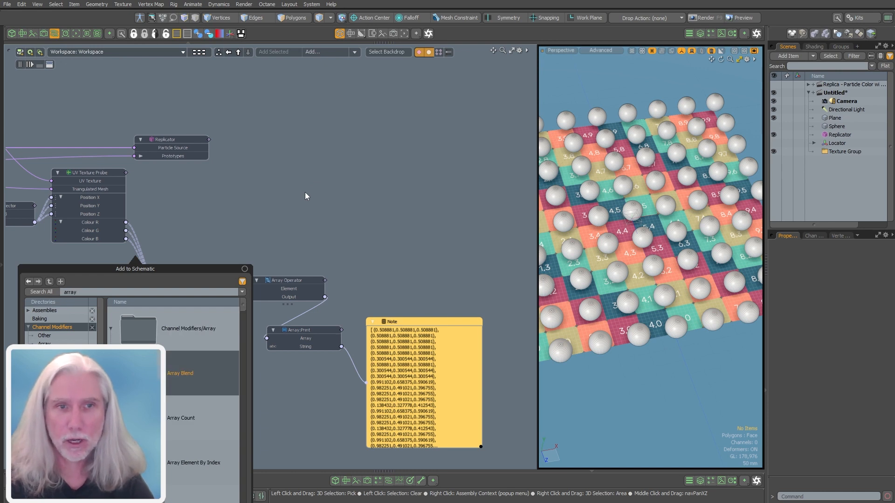
text(to)
key(BackSpace)
key(BackSpace)
key(BackSpace)
key(BackSpace)
key(BackSpace)
key(BackSpace)
key(BackSpace)
key(BackSpace)
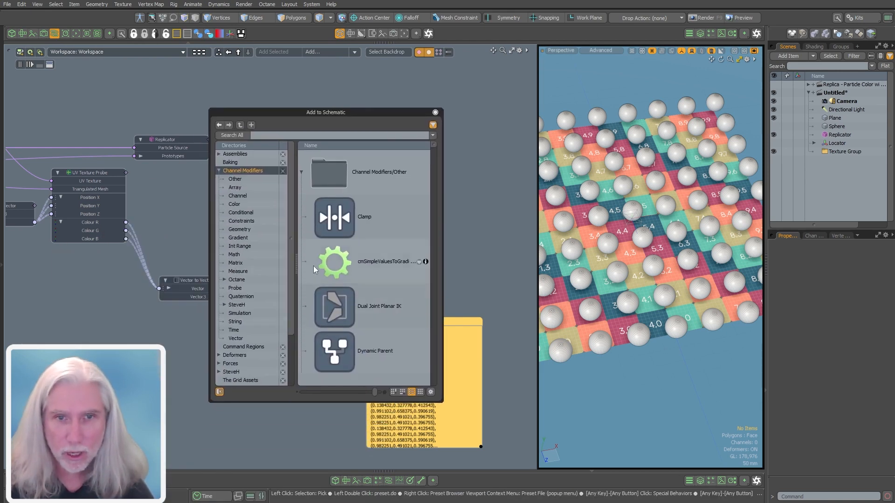
click(435, 112)
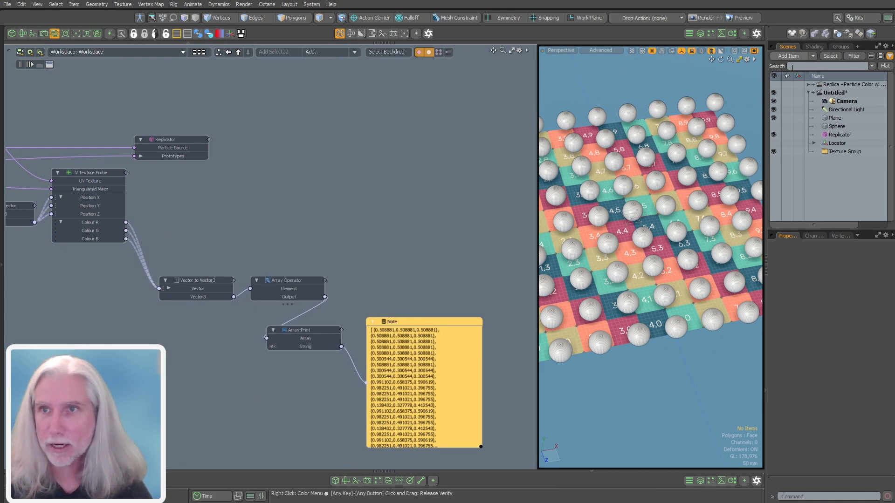
- Widen the item list and add an Arrays To Particles item to the Untitled scene
drag(765, 96, 717, 96)
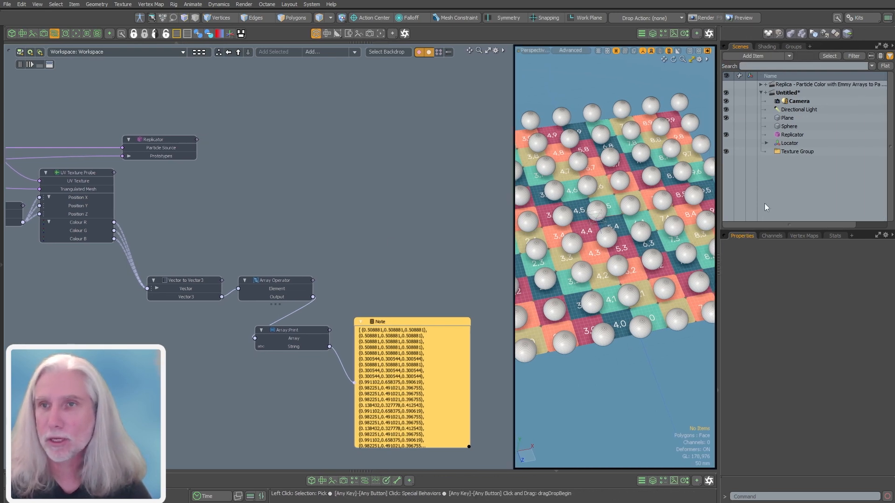
click(764, 56)
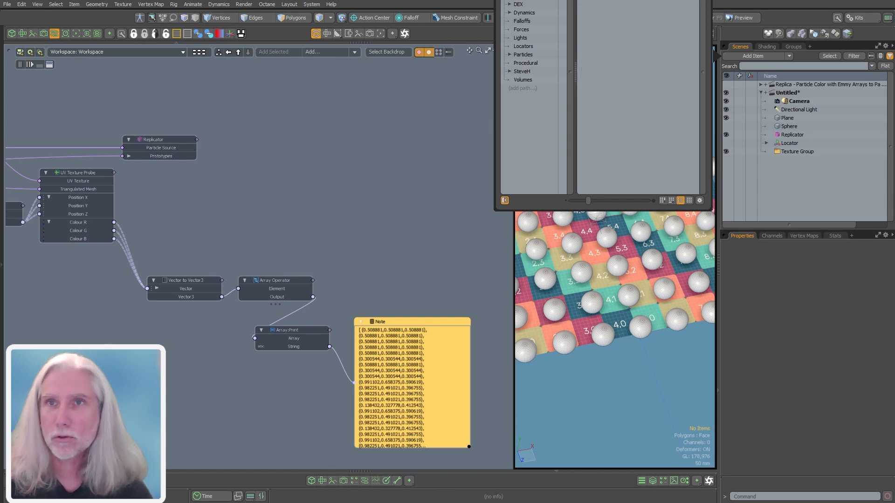
drag(708, 208, 715, 330)
double_click(622, 105)
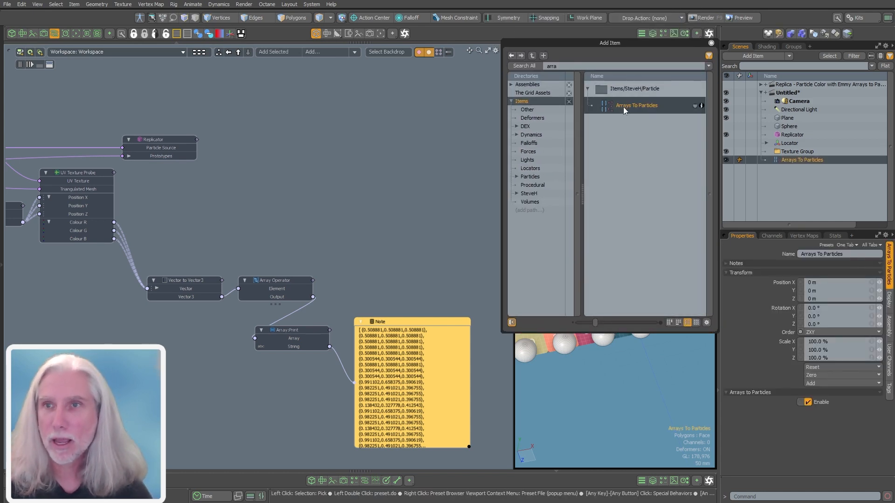
click(711, 43)
- Place the Arrays To Particles item in the schematic in the empty area above the note
drag(802, 160, 363, 194)
click(360, 258)
alt+shift+drag(370, 225, 351, 214)
scroll(374, 206, up, 3)
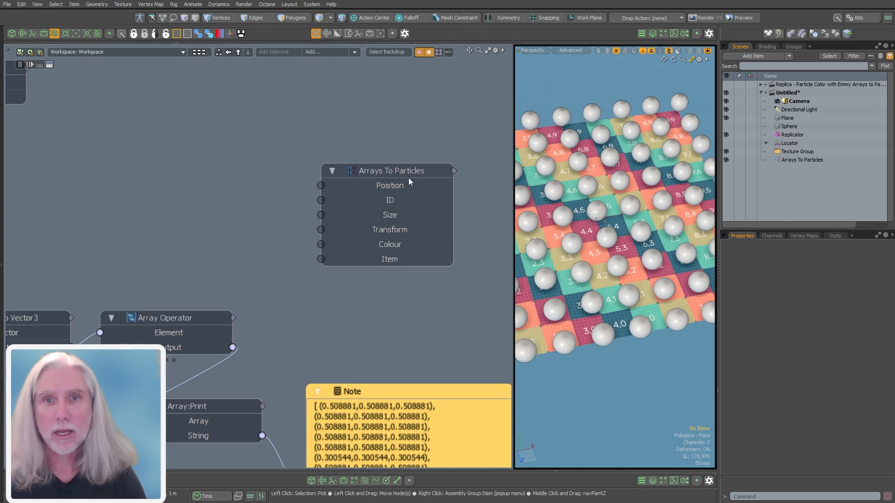
- Shift the Arrays To Particles node slightly up and link the final Array Operator's Output to its Colour input
drag(404, 179, 419, 150)
click(418, 150)
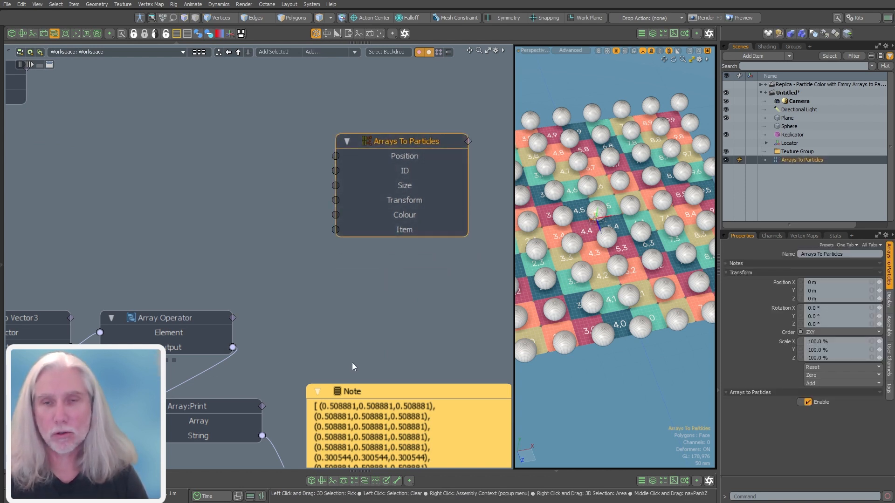
click(269, 178)
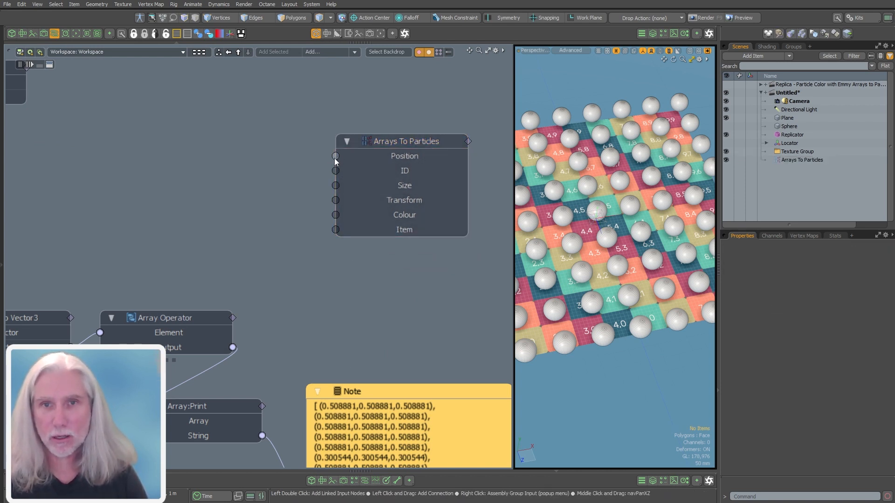
scroll(338, 292, down, 3)
middle_drag(297, 314, 281, 281)
scroll(280, 281, up, 2)
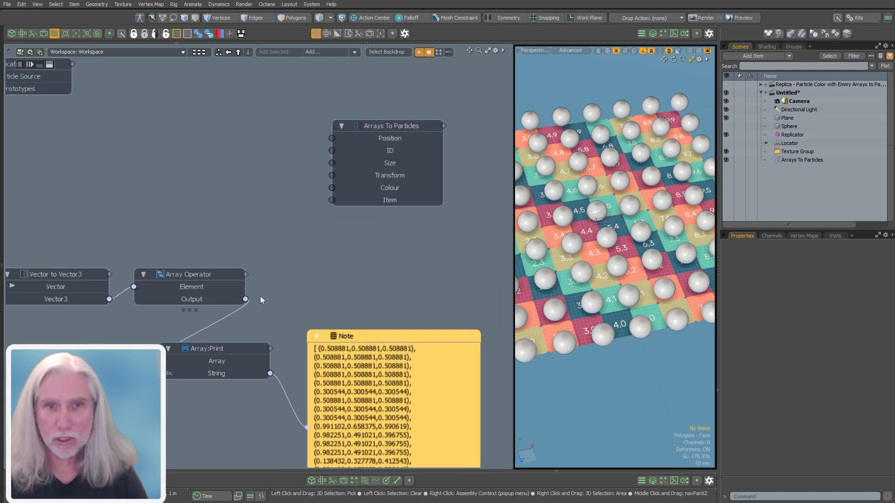
drag(280, 232, 332, 188)
scroll(341, 235, down, 3)
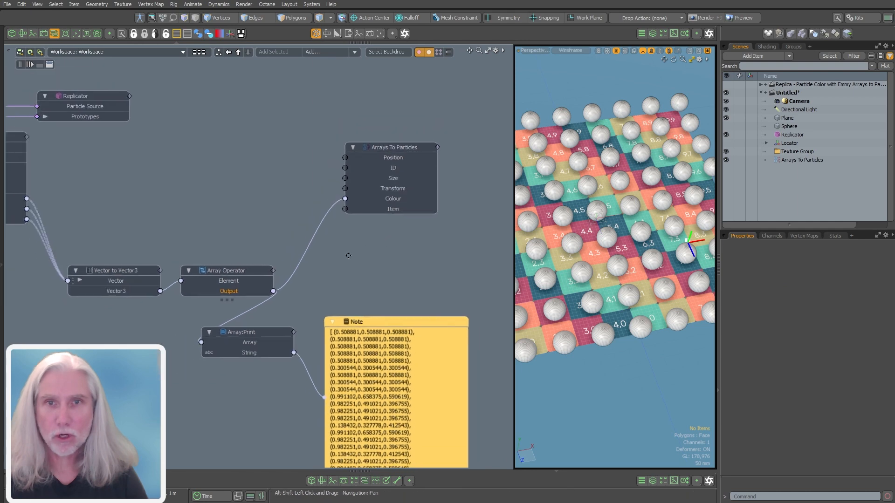
- Link the Array output of the Particles to Array node to the Position input of the Arrays To Particles node
alt+shift+drag(349, 253, 398, 270)
scroll(397, 270, down, 1)
alt+shift+drag(272, 249, 497, 257)
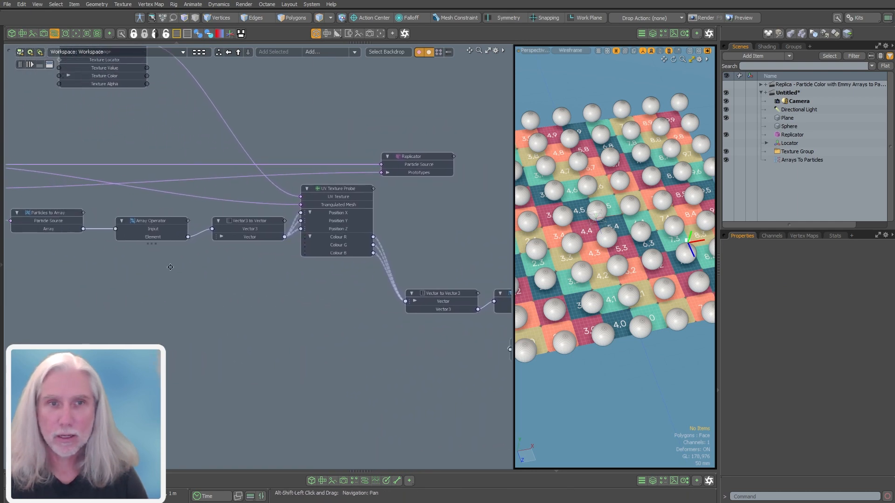
alt+shift+drag(171, 267, 326, 319)
scroll(228, 272, up, 3)
click(184, 264)
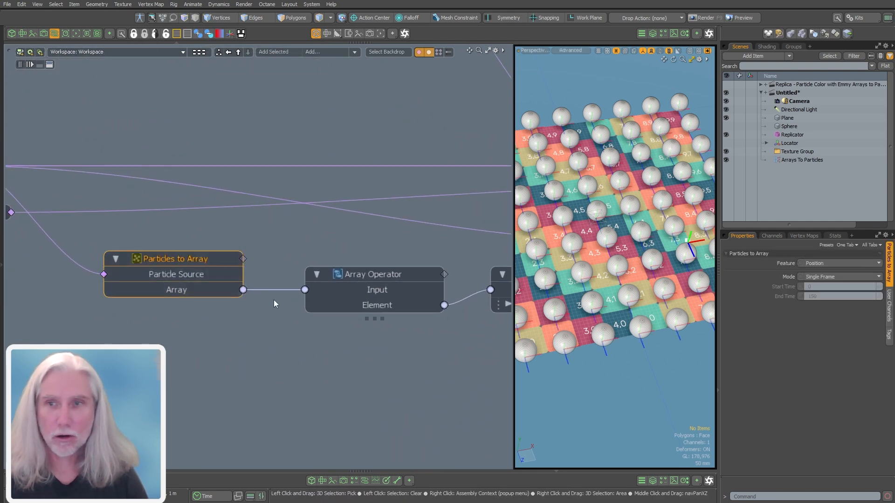
ctrl+alt+drag(233, 308, 103, 329)
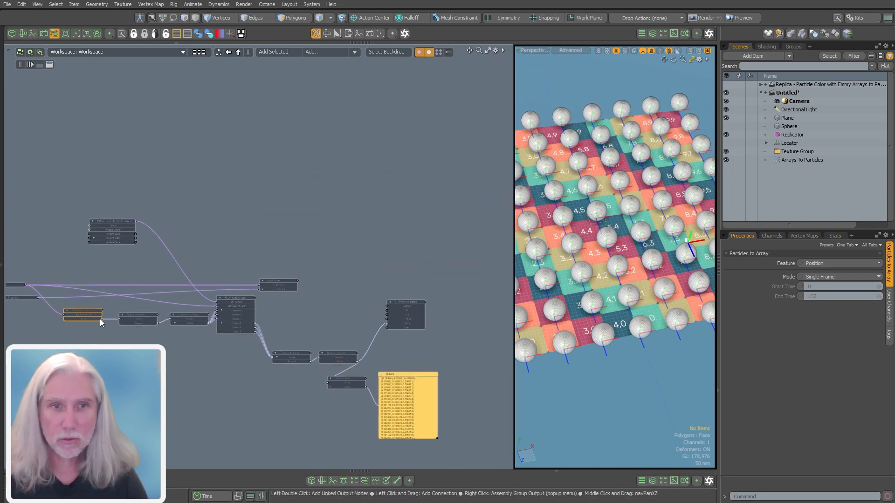
drag(102, 319, 404, 309)
scroll(405, 338, up, 5)
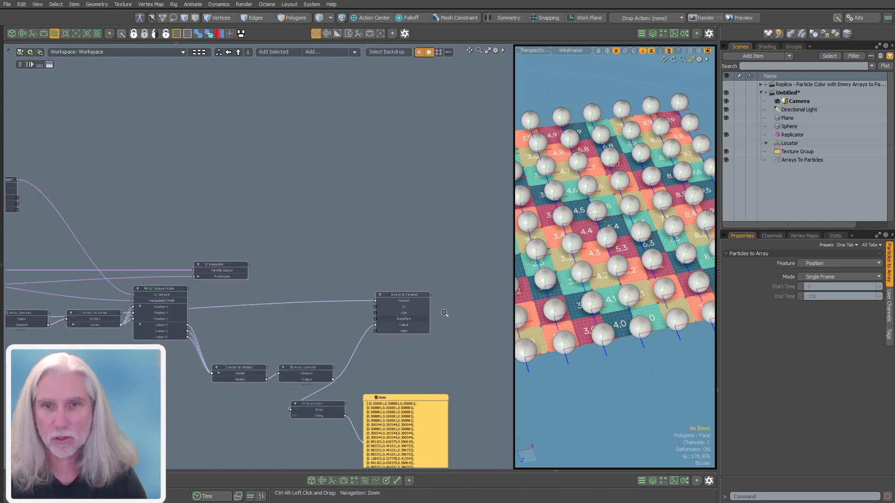
- Move the Replicator node past the Arrays To Particles node, placing it up and to its right
scroll(348, 245, down, 2)
alt+shift+drag(349, 244, 480, 286)
alt+shift+drag(320, 168, 173, 193)
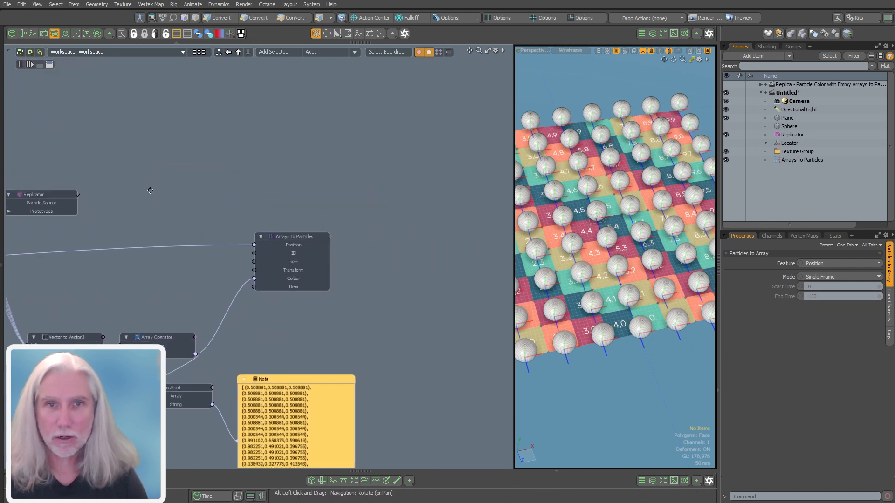
drag(41, 201, 461, 210)
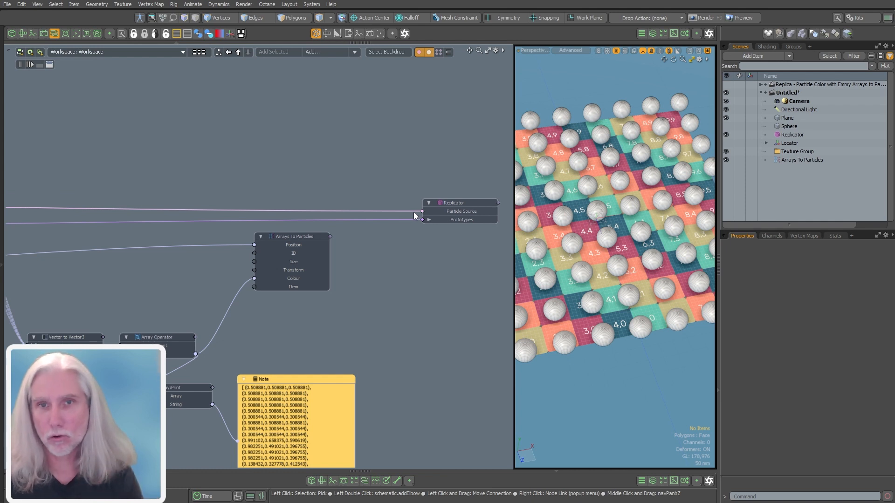
- Disconnect the Replicator's existing Particle Source link and feed that input from the Arrays To Particles node instead
drag(414, 215, 406, 209)
click(300, 238)
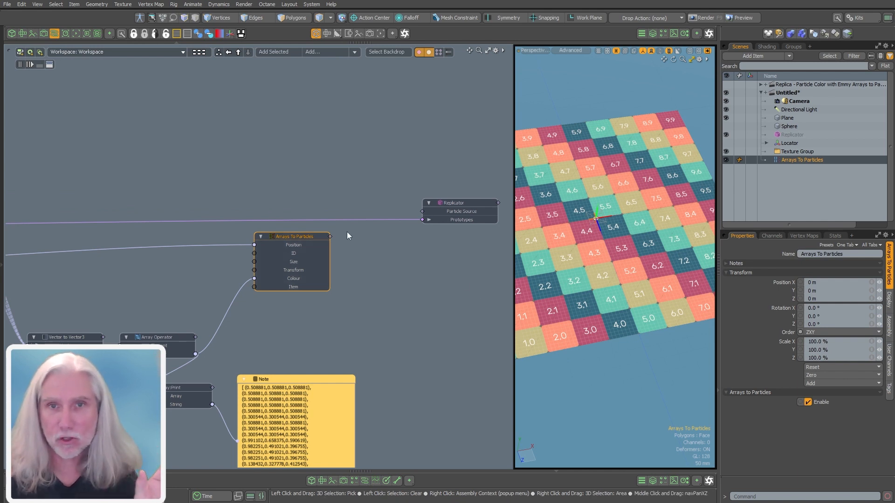
drag(329, 237, 423, 211)
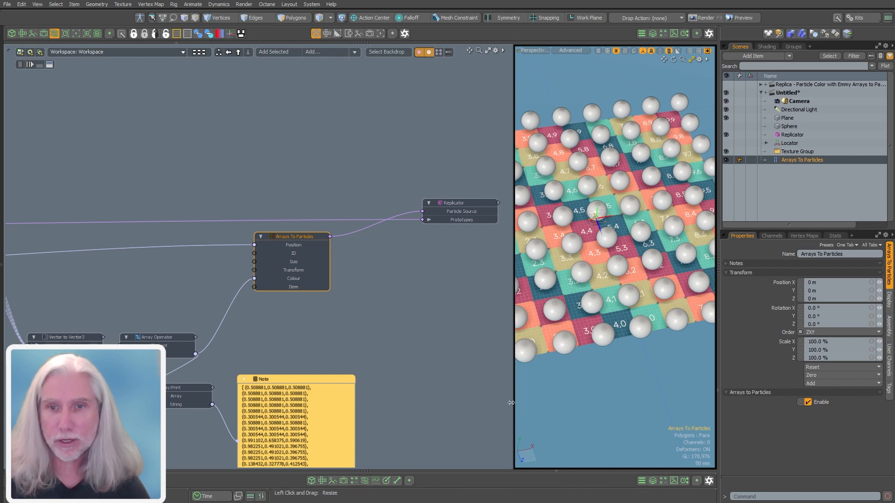
- Enlarge the 3D view and check the replicated spheres in a render preview, then close it and widen the schematic again
drag(514, 401, 331, 405)
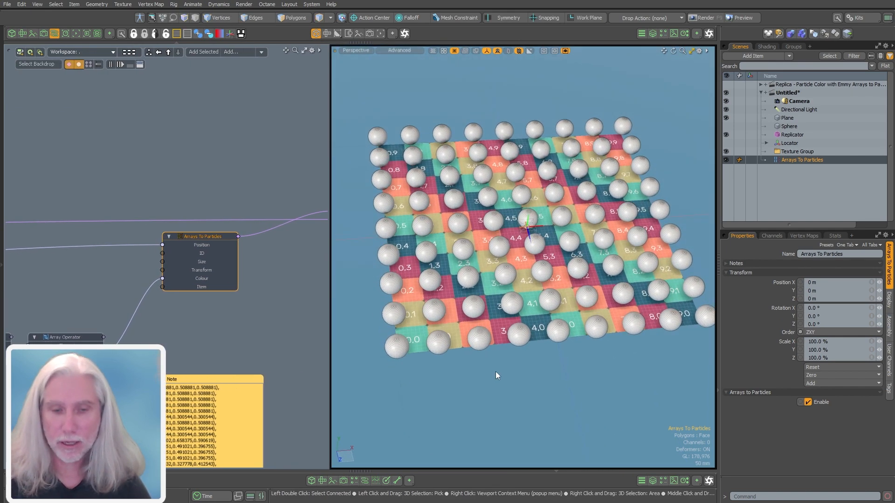
key(alt+F9)
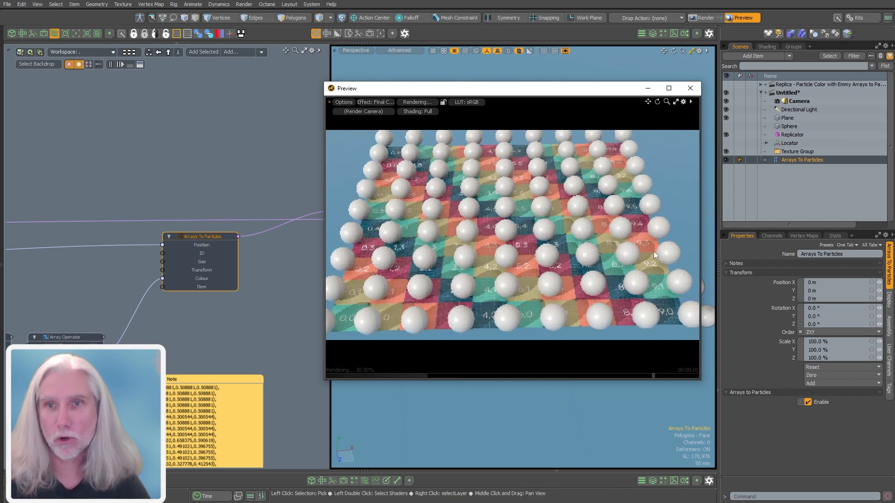
click(690, 88)
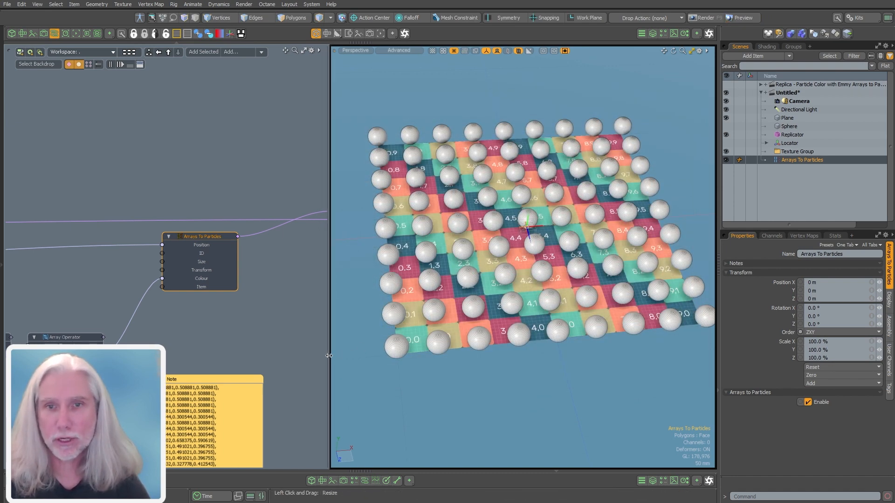
drag(329, 354, 460, 353)
click(376, 340)
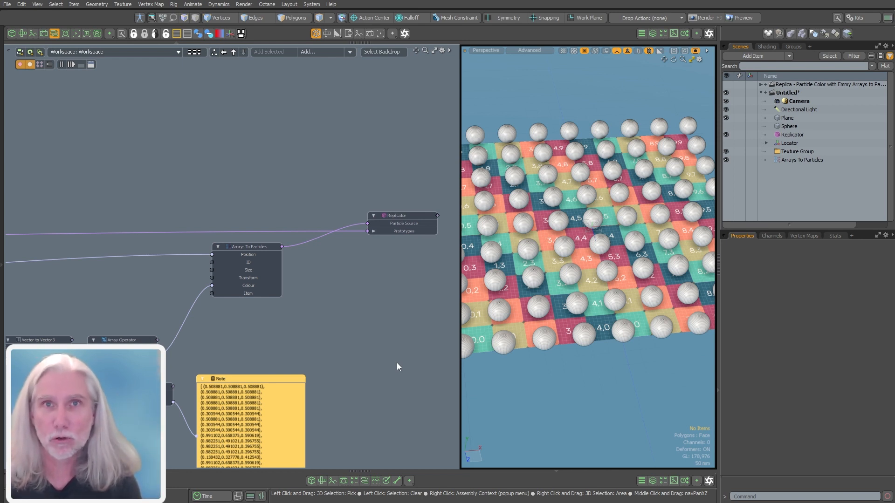
- Search the schematic presets for "shader", add a Particle Sample shader input, and place its node below the Replicator
middle_drag(377, 278, 311, 248)
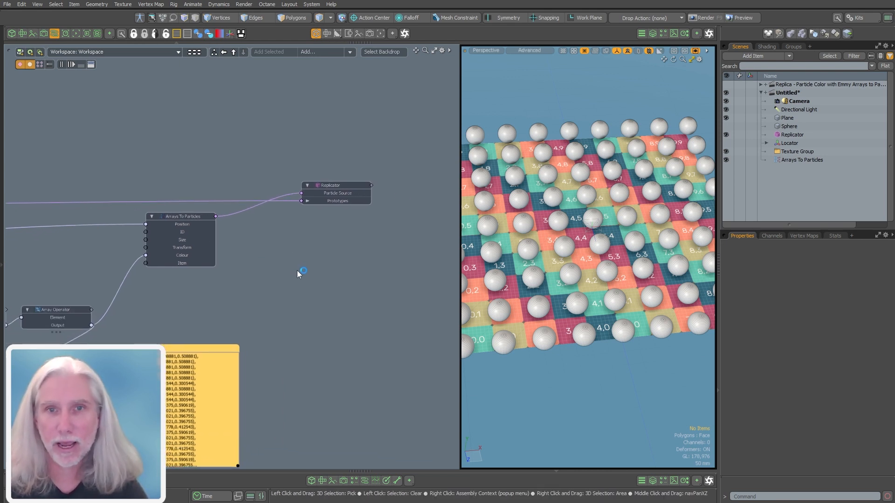
key(Tab)
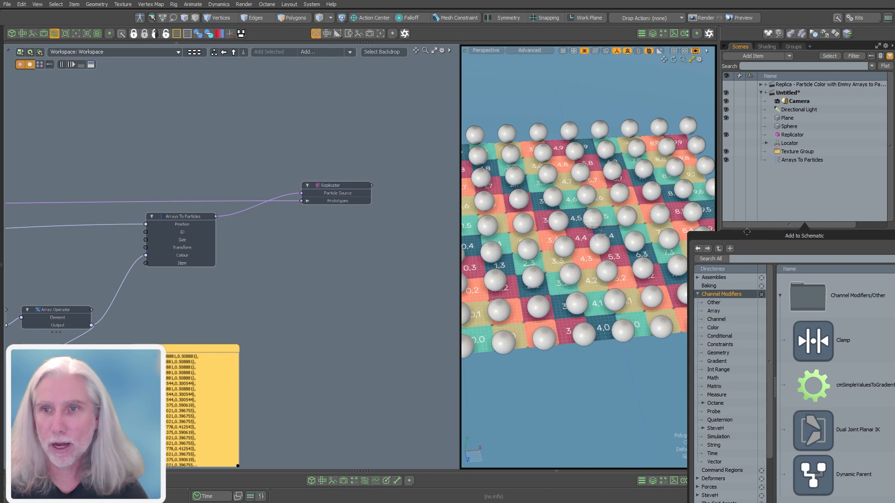
text(shader)
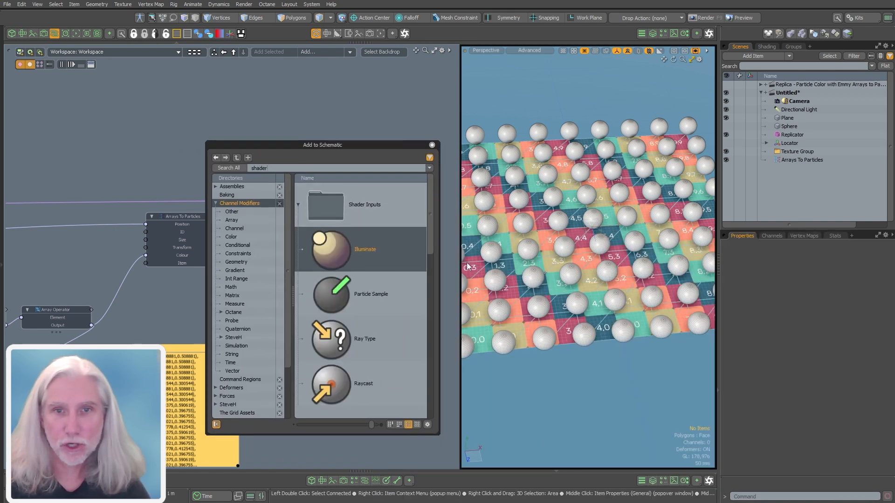
click(373, 302)
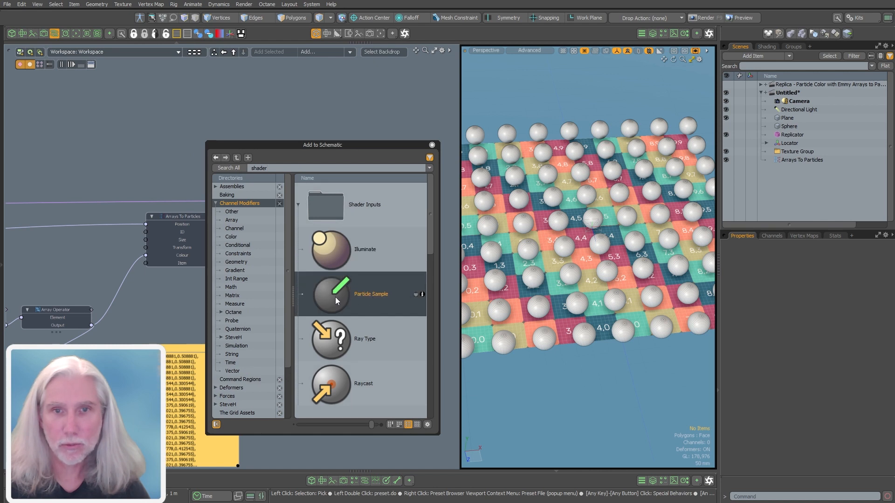
drag(334, 298, 337, 107)
click(432, 146)
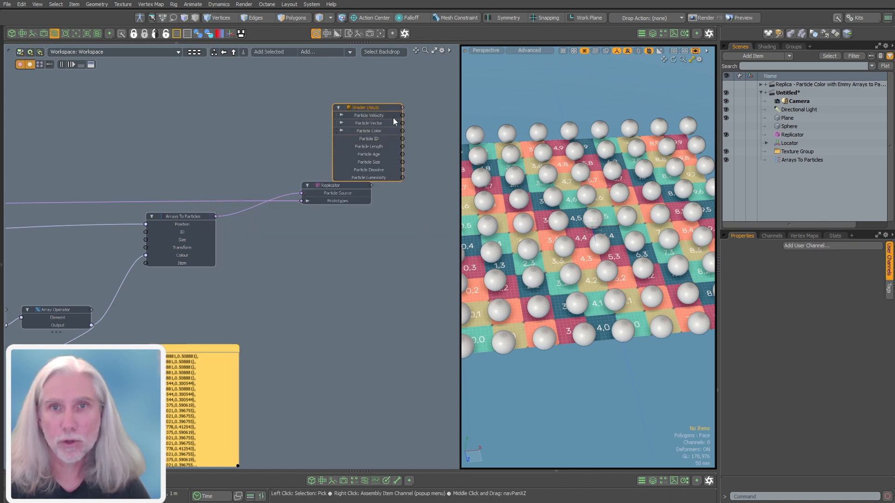
drag(393, 117, 404, 259)
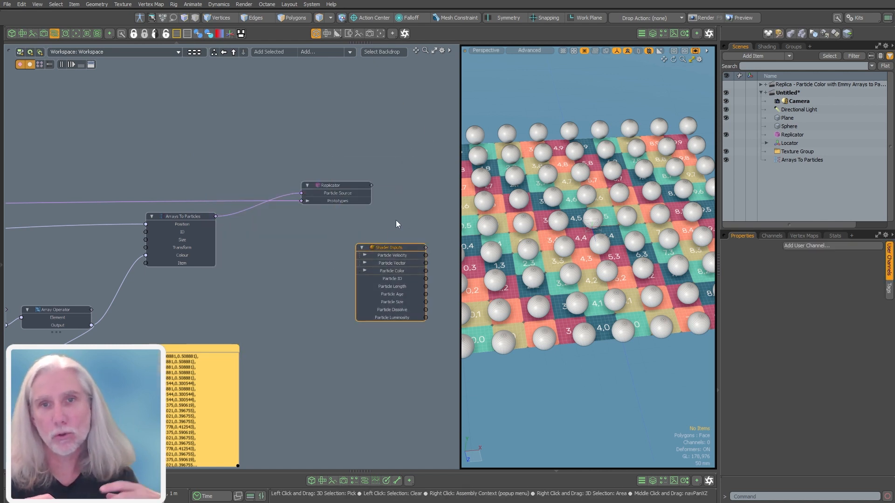
- Show the shader tree and line the Shader Inputs node up directly beneath the Replicator node
click(766, 47)
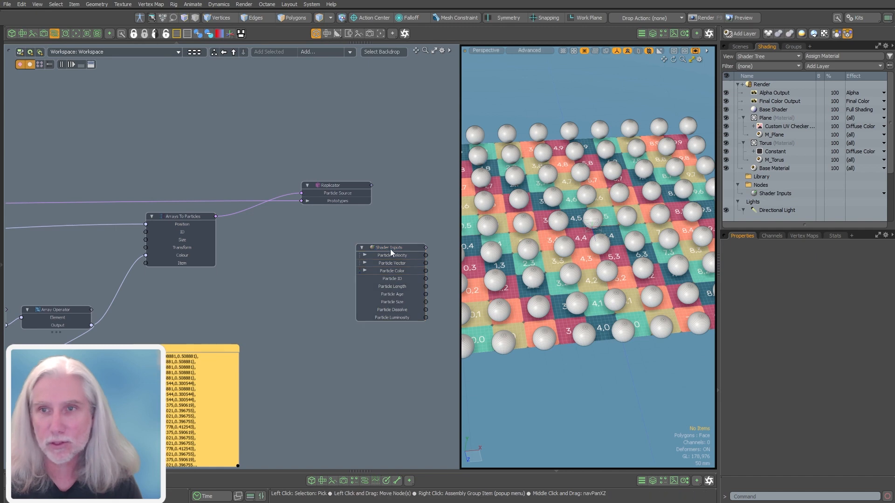
scroll(394, 206, up, 4)
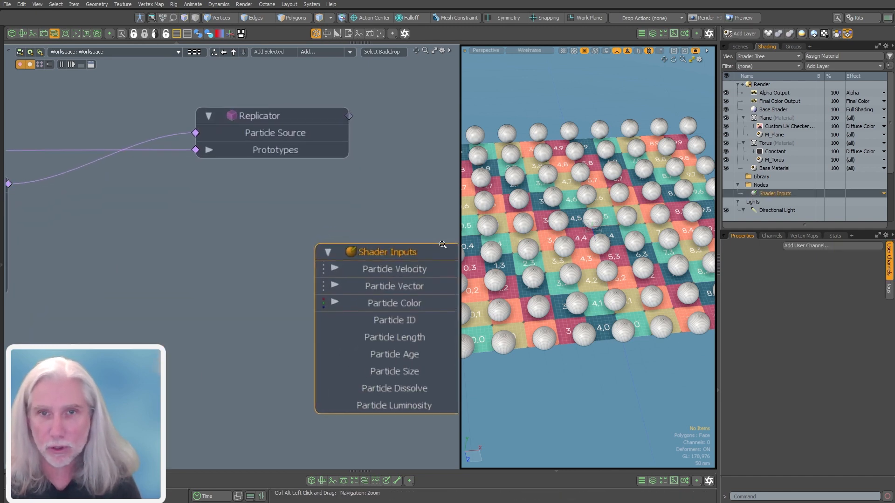
scroll(394, 206, down, 2)
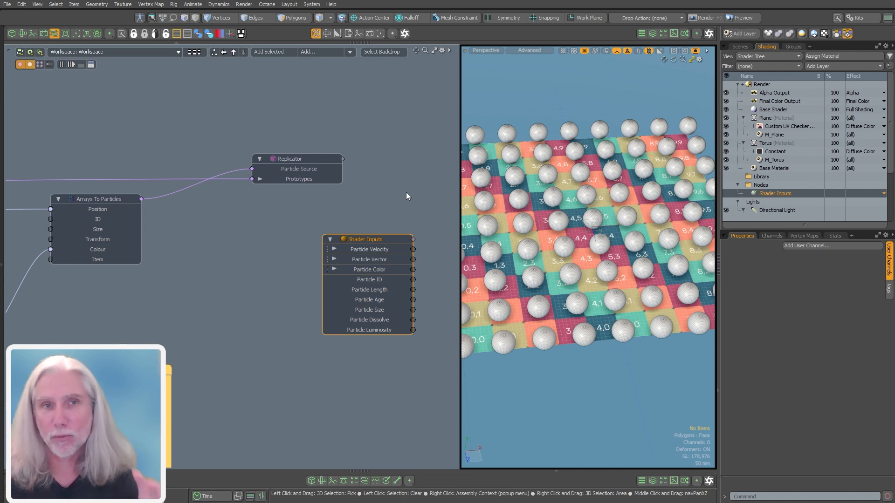
click(105, 204)
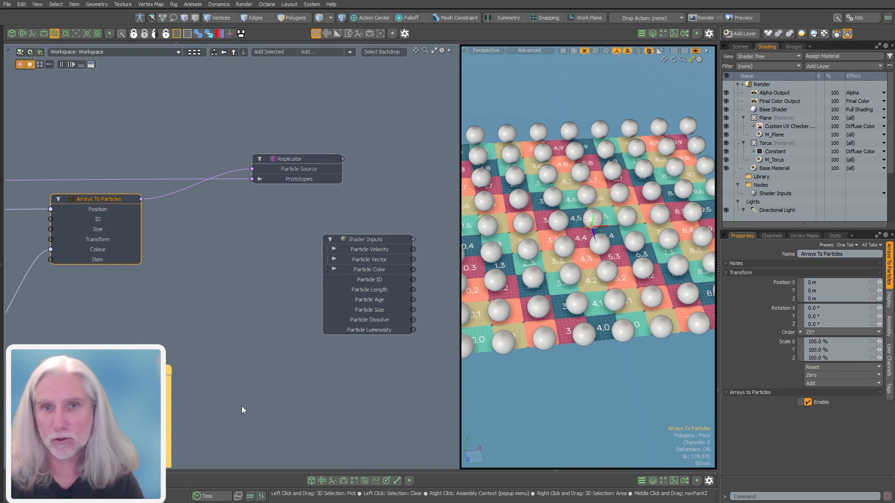
drag(363, 239, 292, 240)
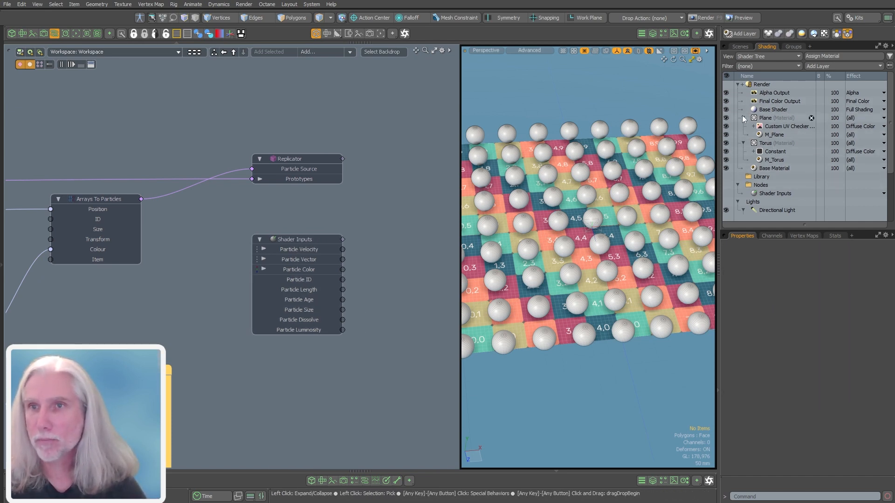
- Select all polygons of the Sphere mesh and assign them a new default material named Sphere
click(741, 47)
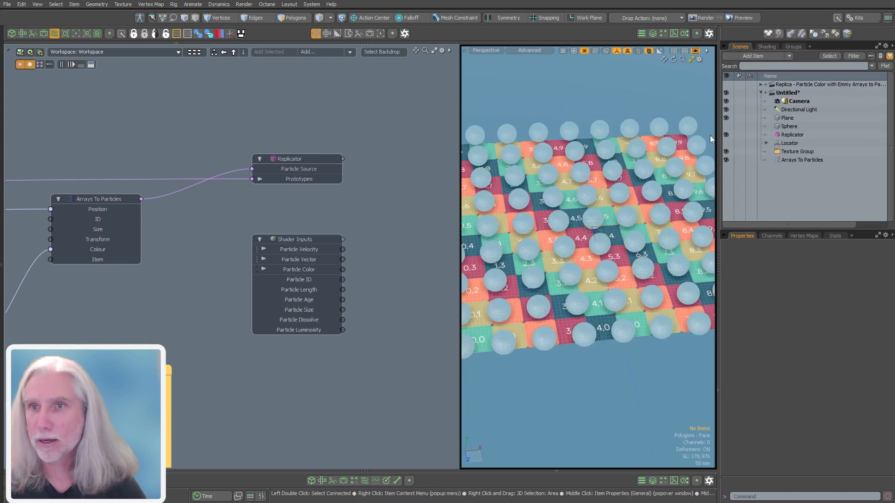
click(788, 126)
key(3)
scroll(605, 232, up, 10)
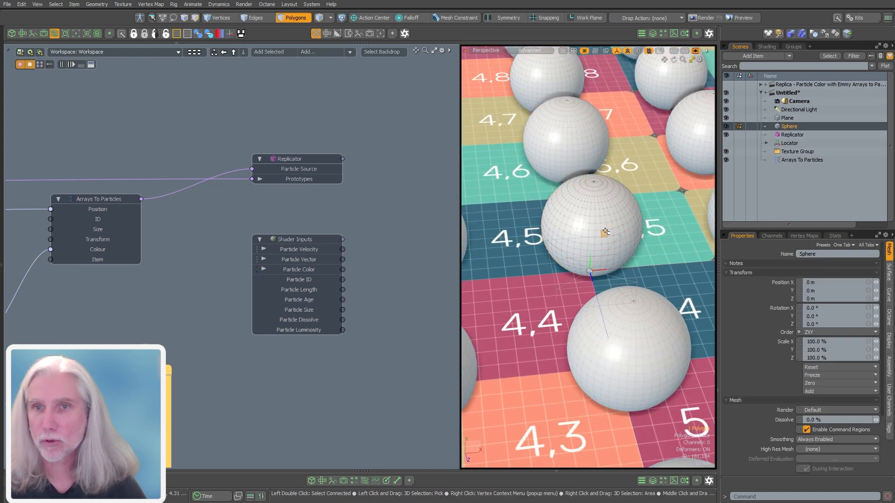
double_click(605, 232)
key(m)
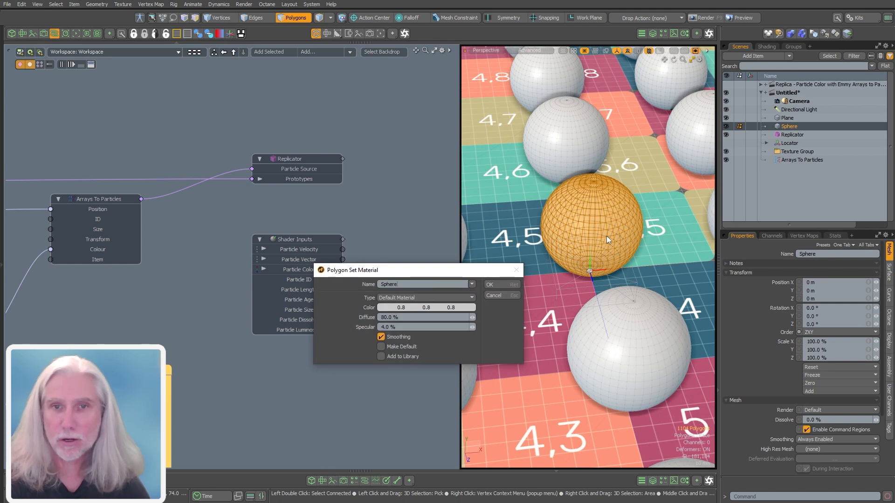
key(Return)
- Add a Constant layer above the M_Sphere material in the shader tree's Sphere group and set its colour to white (1.0, 1.0, 1.0)
click(759, 47)
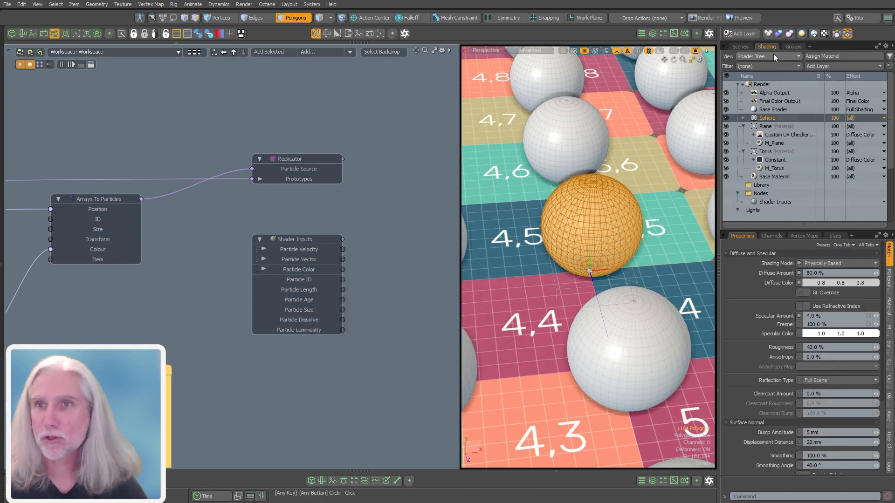
click(741, 118)
click(743, 118)
click(764, 126)
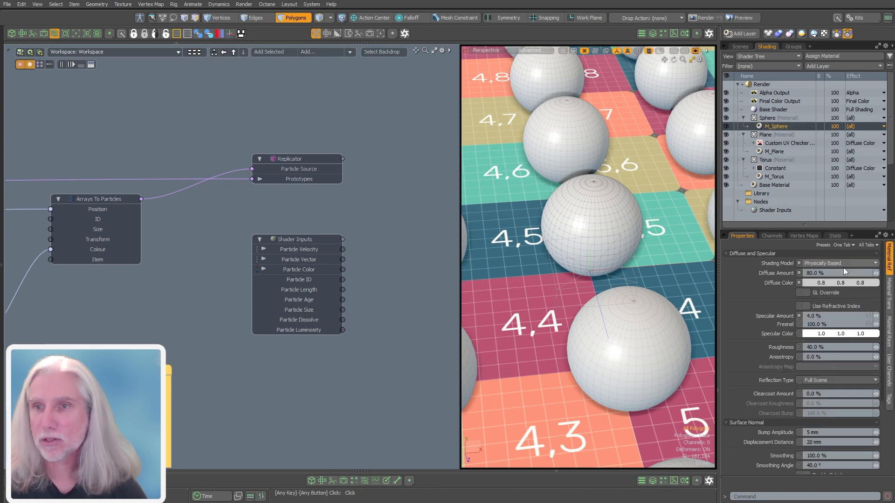
drag(823, 286, 848, 289)
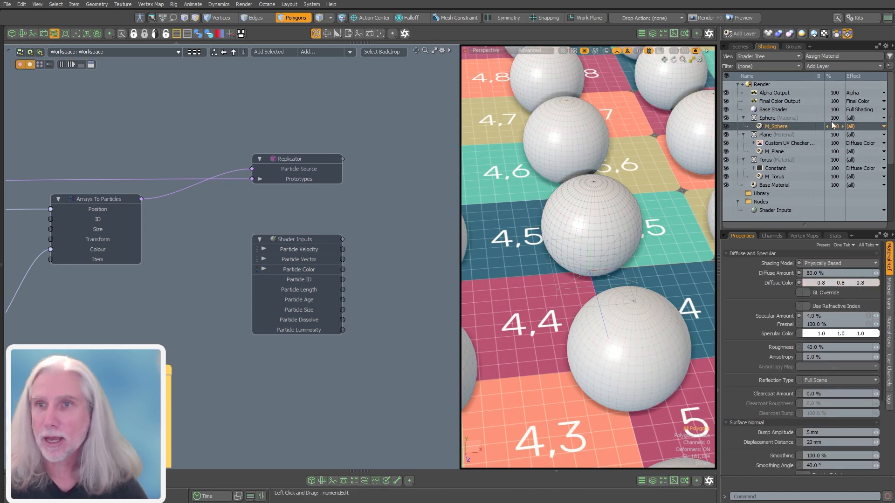
click(809, 66)
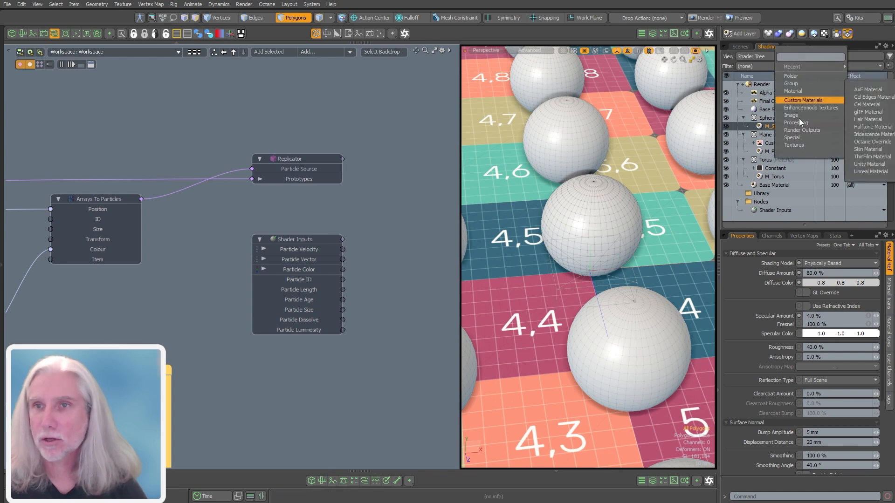
mouse_move(798, 123)
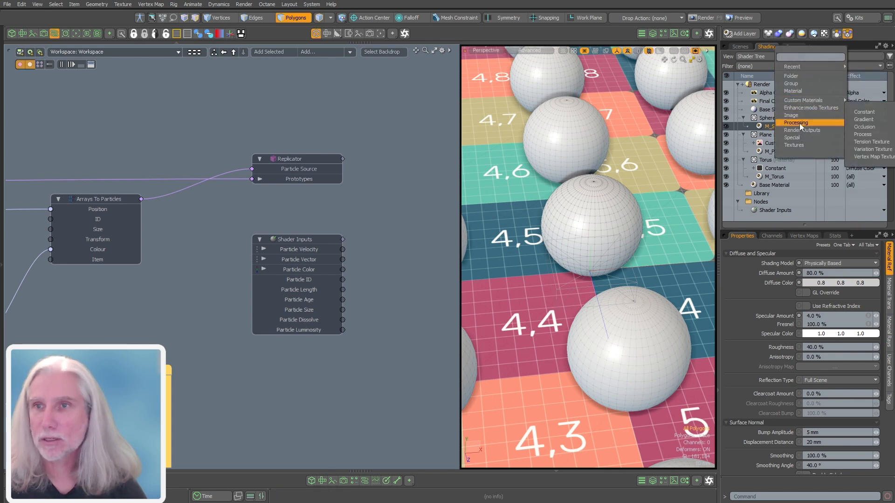
click(860, 113)
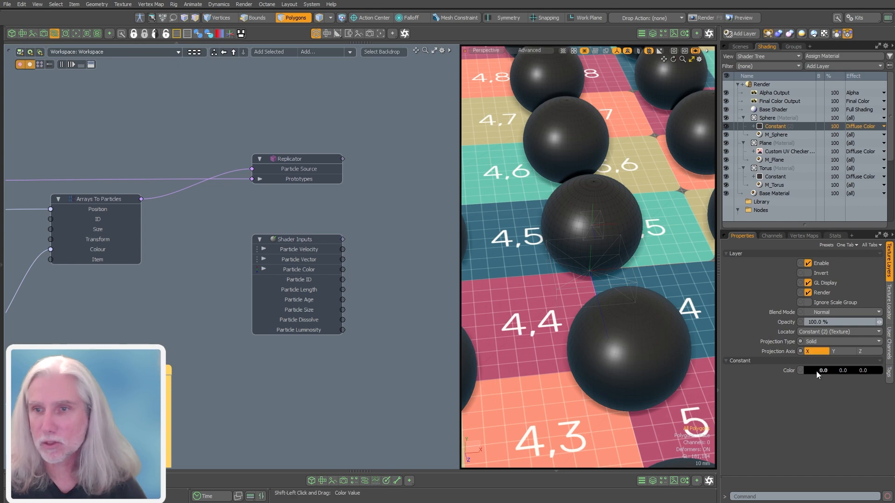
drag(815, 371, 876, 378)
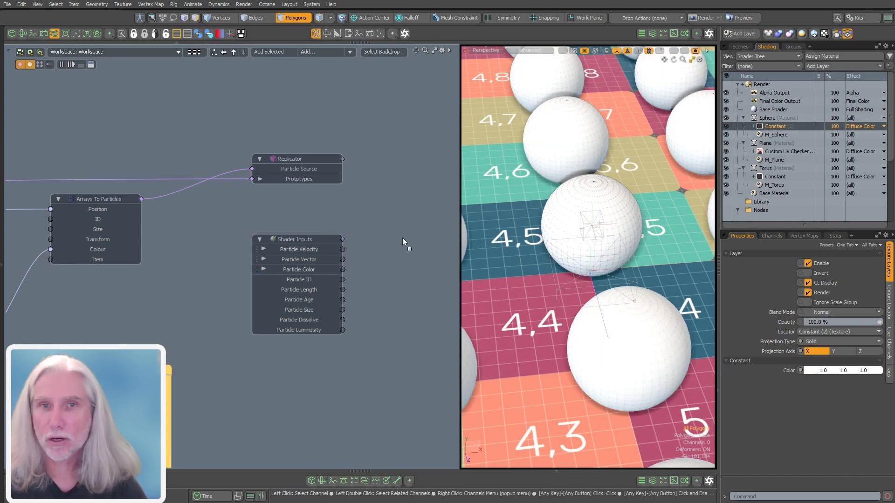
- Add the Sphere group's Constant layer to the schematic and place its node beside the Shader Inputs node
drag(396, 279, 400, 278)
middle_drag(415, 277, 263, 259)
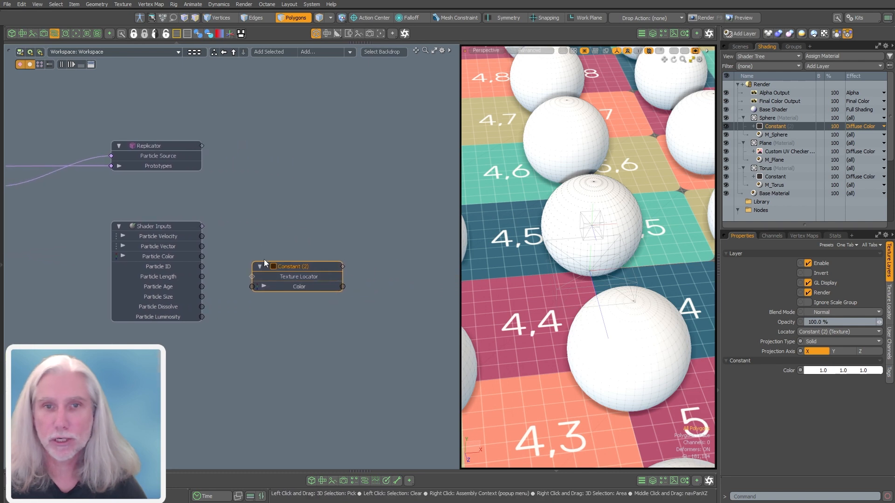
drag(298, 268, 315, 231)
click(292, 310)
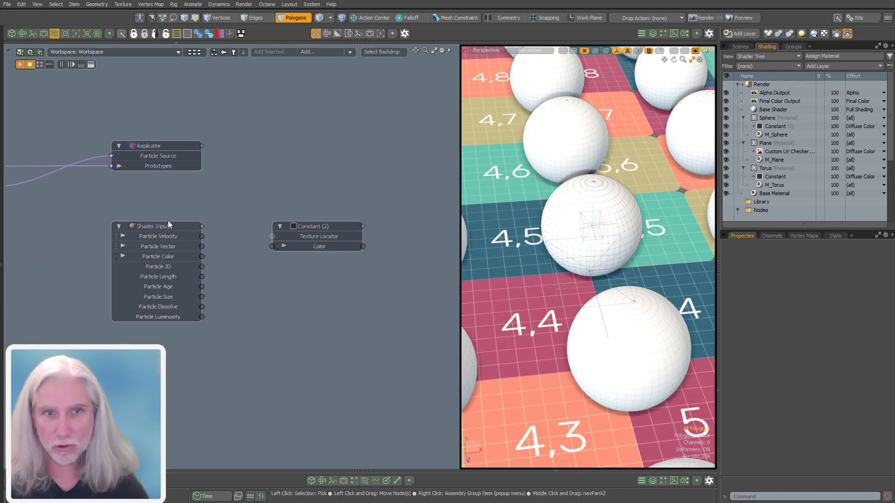
- Connect the Shader Inputs node's Particle Color output to the Color input of the Constant (2) node
click(173, 233)
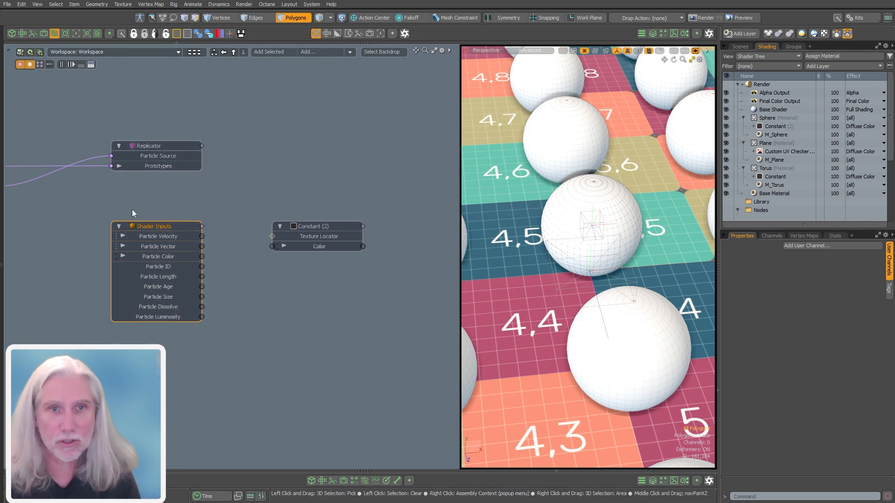
alt+drag(96, 209, 141, 229)
click(181, 202)
click(317, 255)
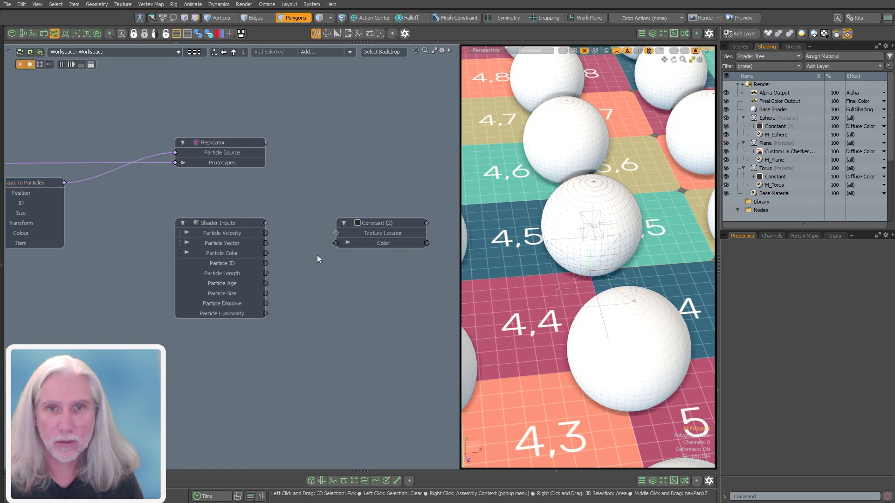
click(237, 237)
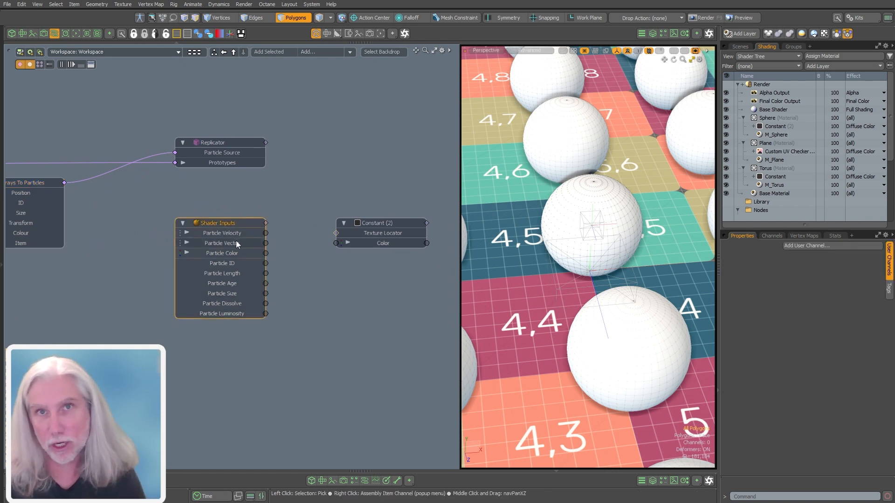
click(238, 148)
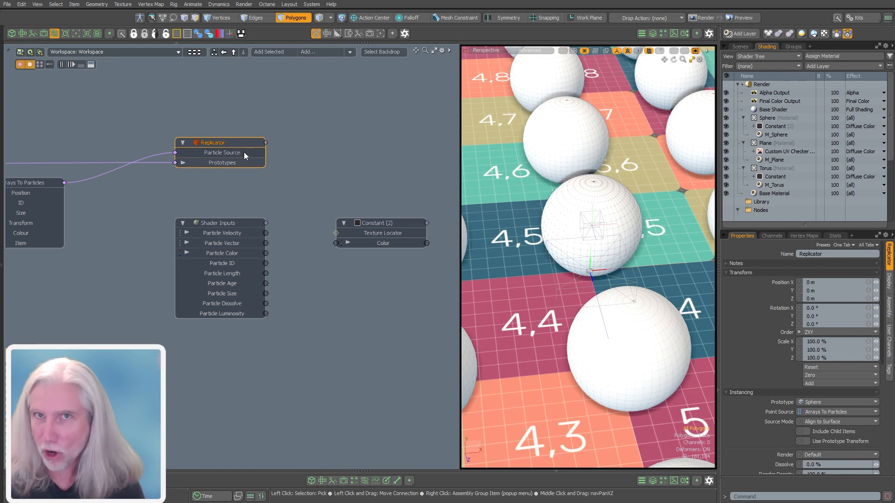
click(320, 200)
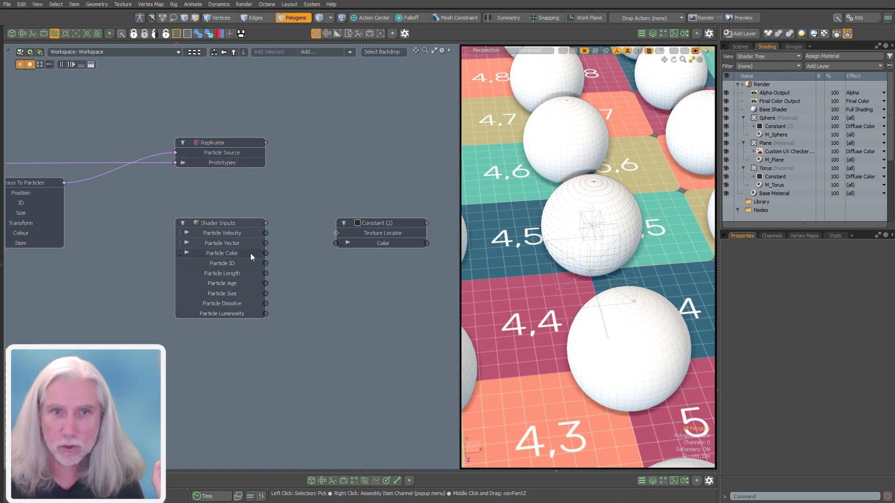
drag(265, 253, 336, 242)
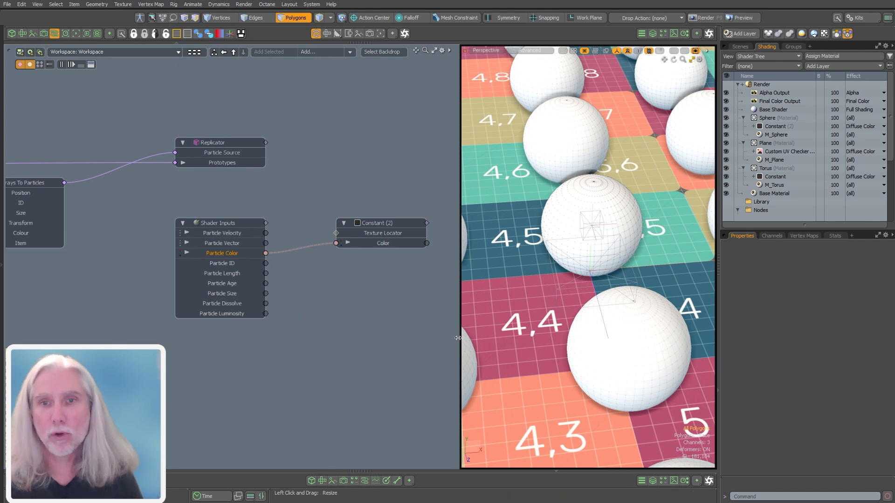
- Enlarge the 3D view, check the sphere colours in an enlarged render preview window, and close the preview
drag(459, 348, 183, 348)
scroll(466, 264, down, 6)
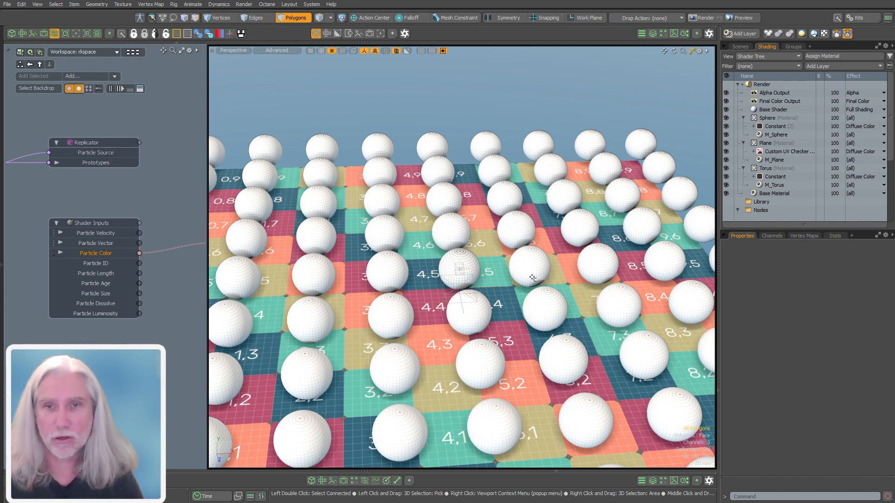
key(F8)
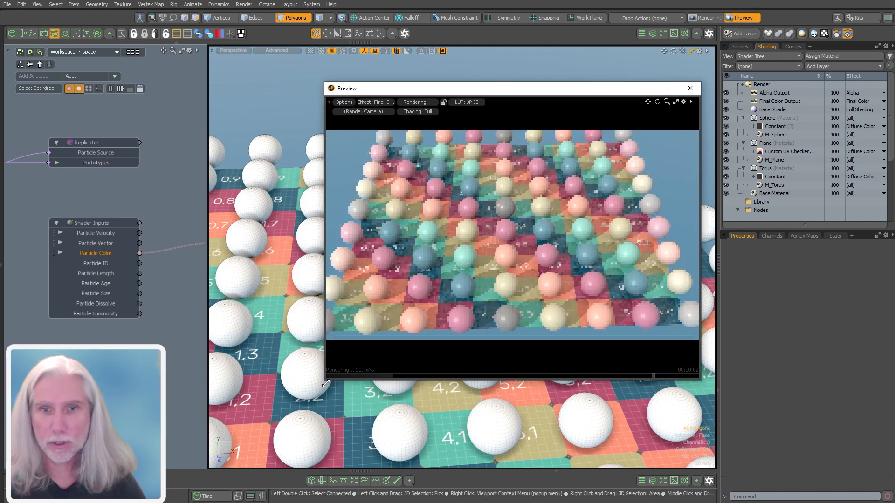
drag(326, 381, 251, 451)
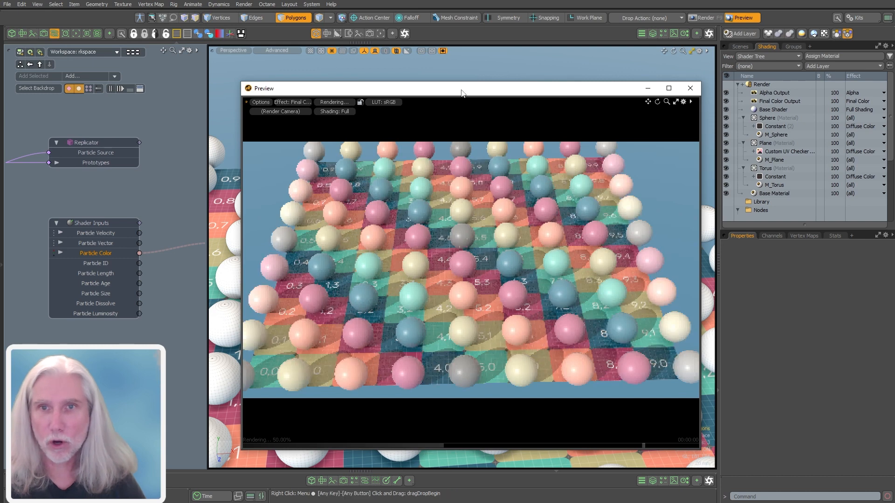
drag(462, 89, 448, 62)
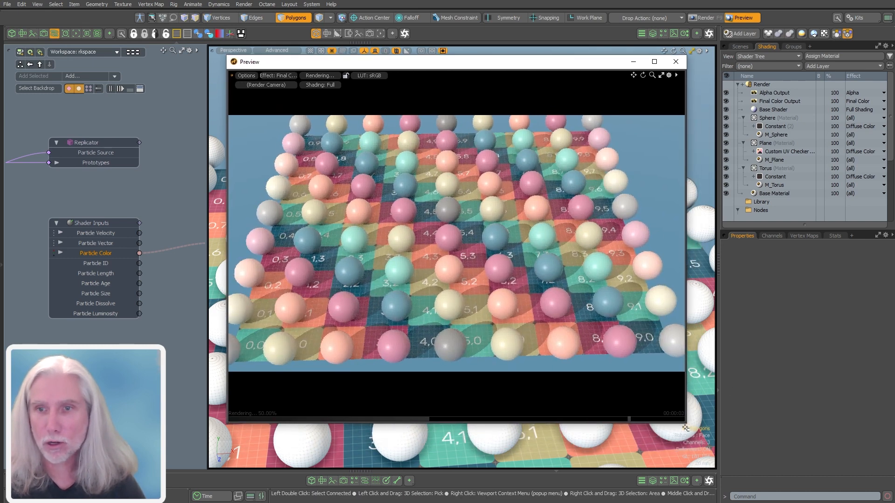
drag(685, 428, 708, 447)
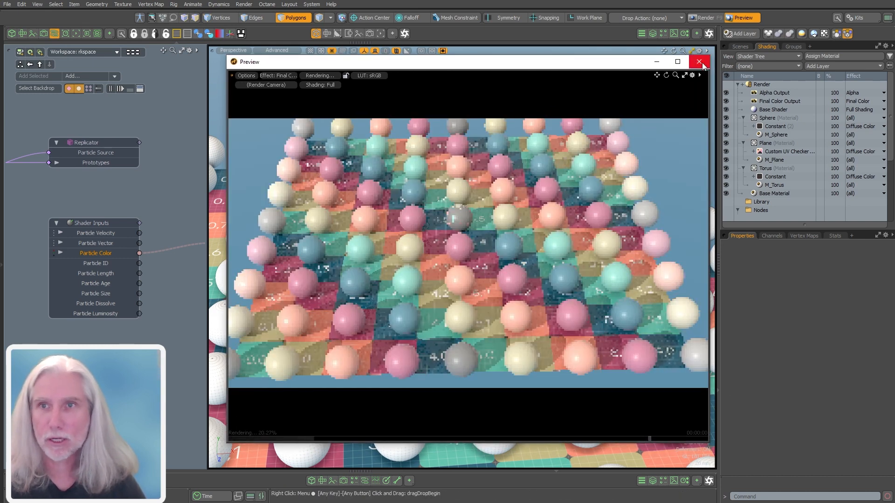
click(699, 62)
- Replace the schematic with a running, widened render preview and frame the whole sphere grid in the adjacent 3D view
click(76, 33)
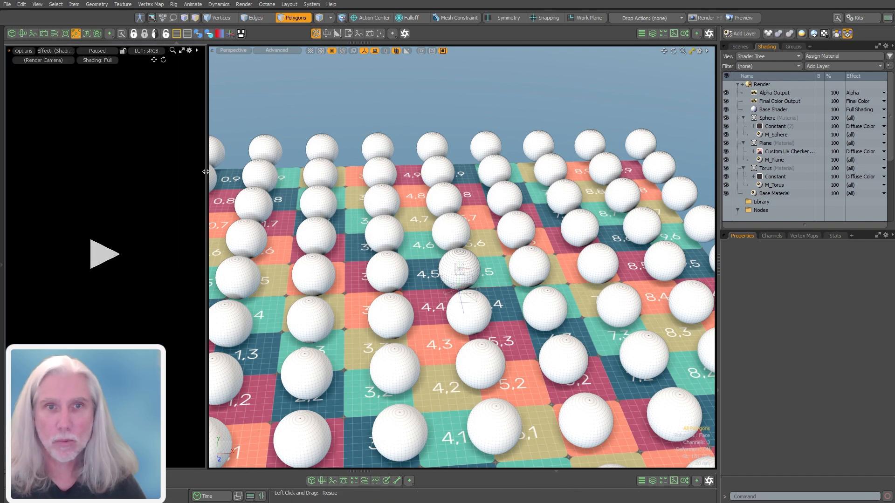
drag(205, 172, 376, 187)
click(189, 254)
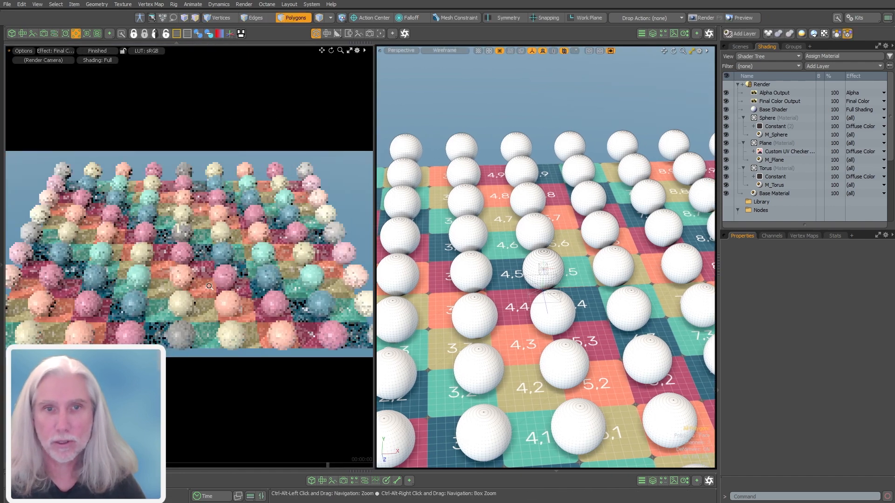
scroll(565, 283, down, 5)
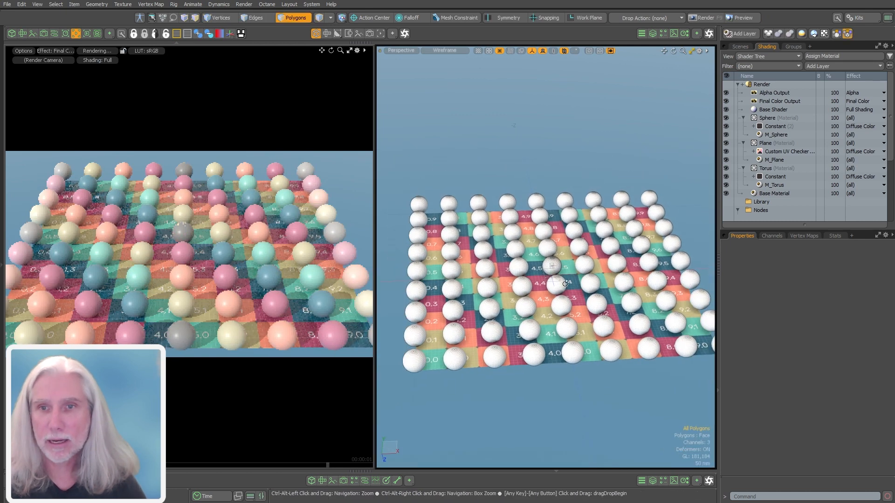
scroll(565, 283, up, 3)
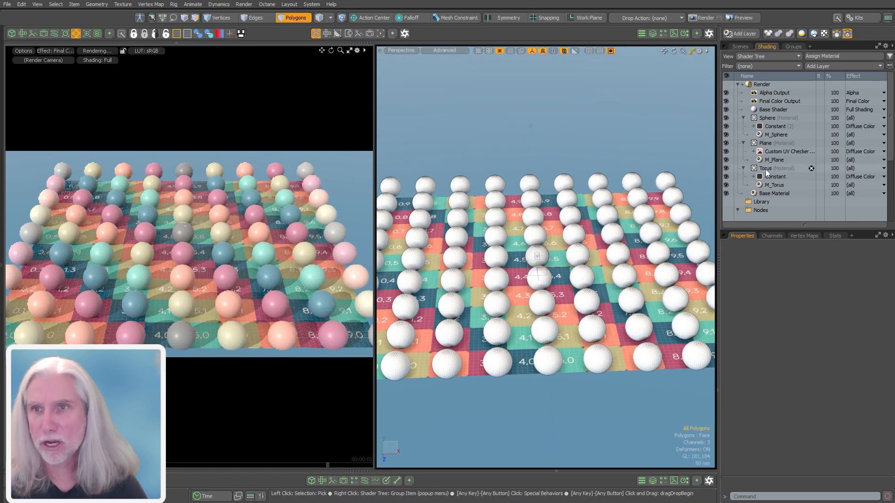
- Disable Use Clip UDIM on the Plane checker image's texture locator and set its U and V tile offsets to 0.3
click(753, 151)
click(790, 160)
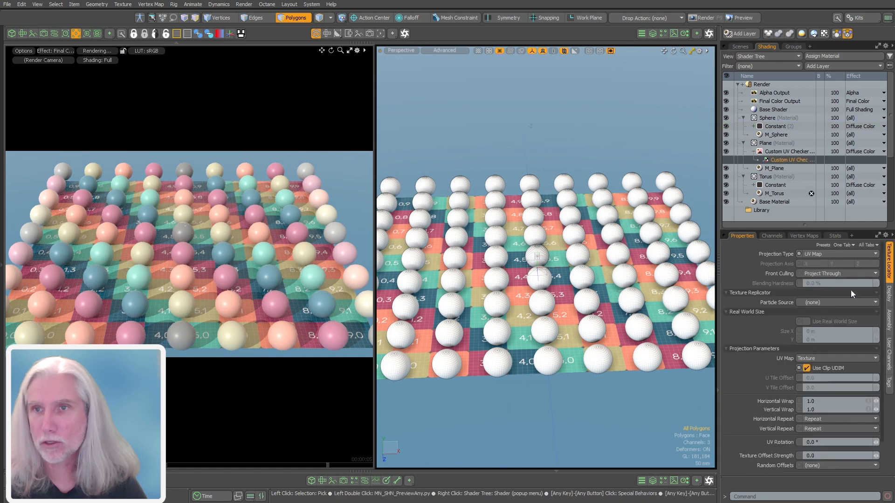
click(807, 368)
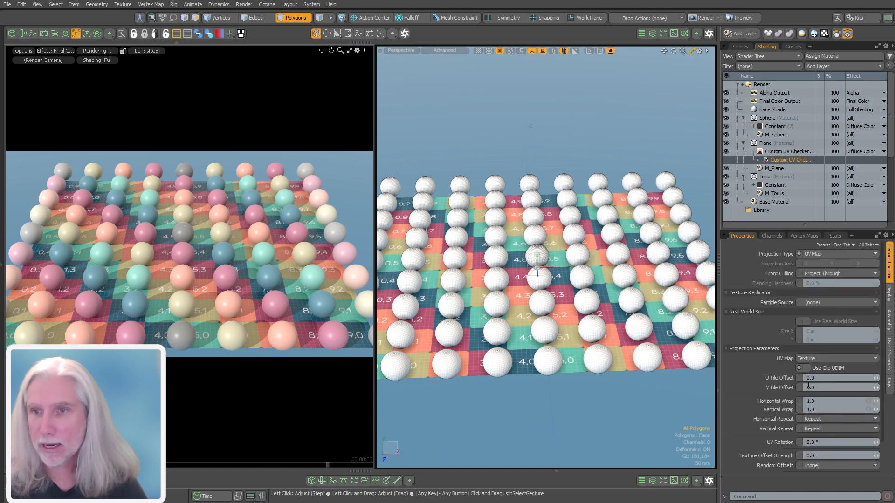
click(823, 378)
text(0.3)
key(Tab)
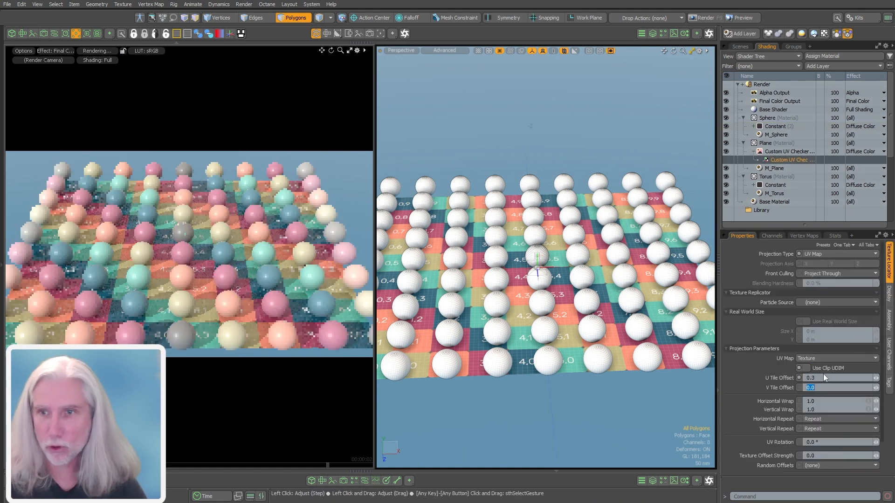
text(0.3)
key(Return)
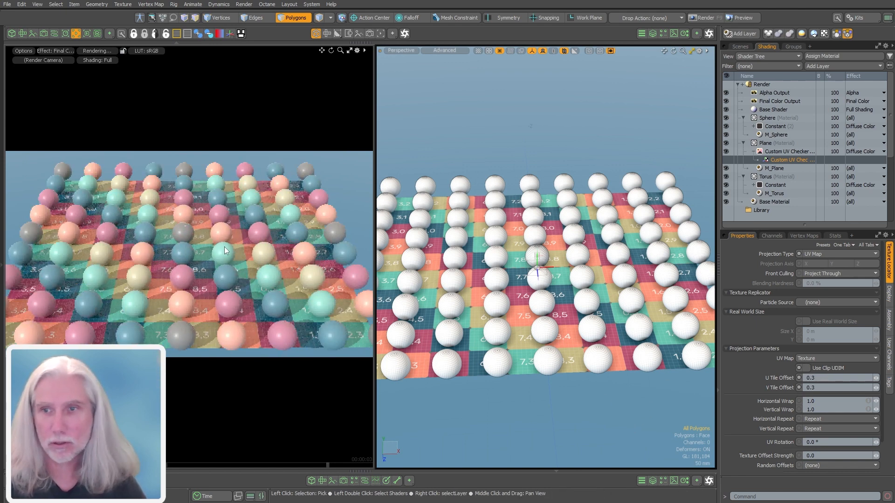
- Set the checker texture's horizontal and vertical wrap to 2.0
click(820, 399)
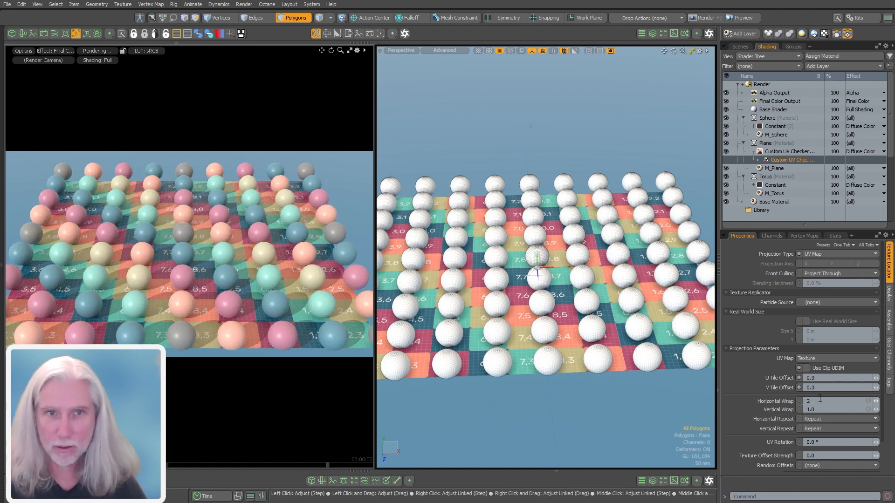
text(2)
key(Return)
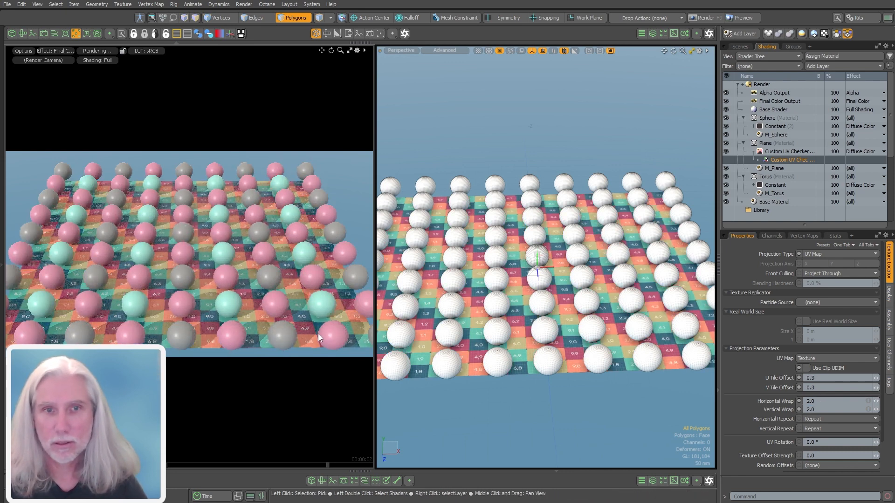
- Set the checker texture's U and V tile offsets to 0.6
click(831, 377)
text(.)
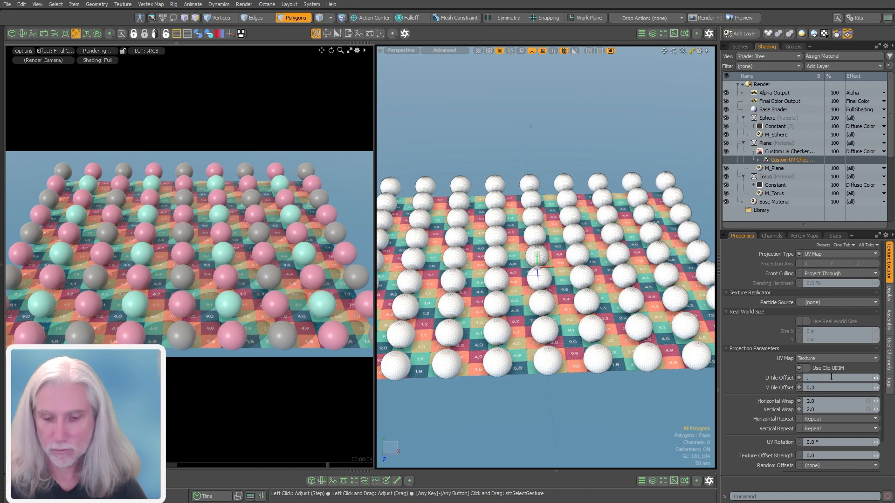
text(6)
key(Return)
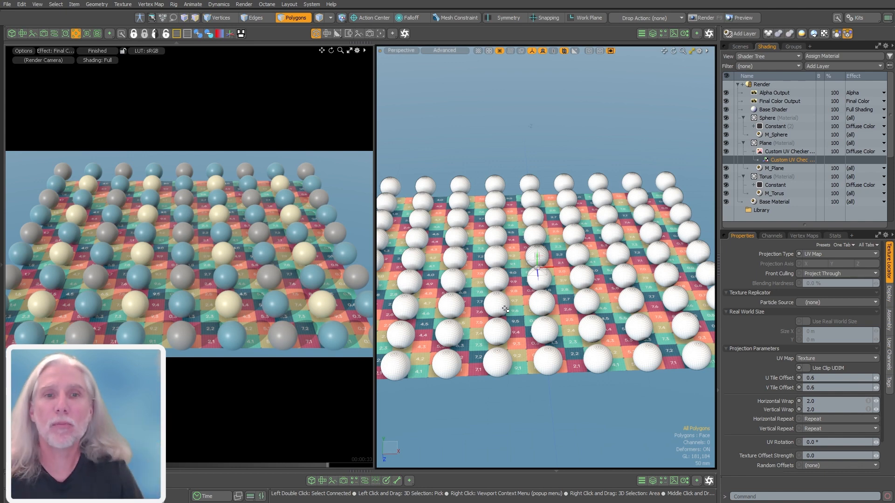
- Bring back the schematic in place of the render preview and look over the wider node network
click(55, 33)
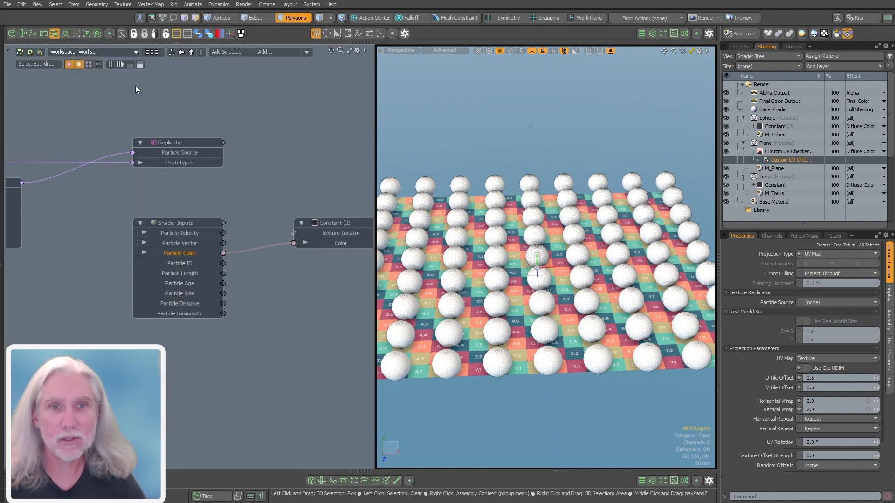
ctrl+alt+drag(135, 85, 105, 263)
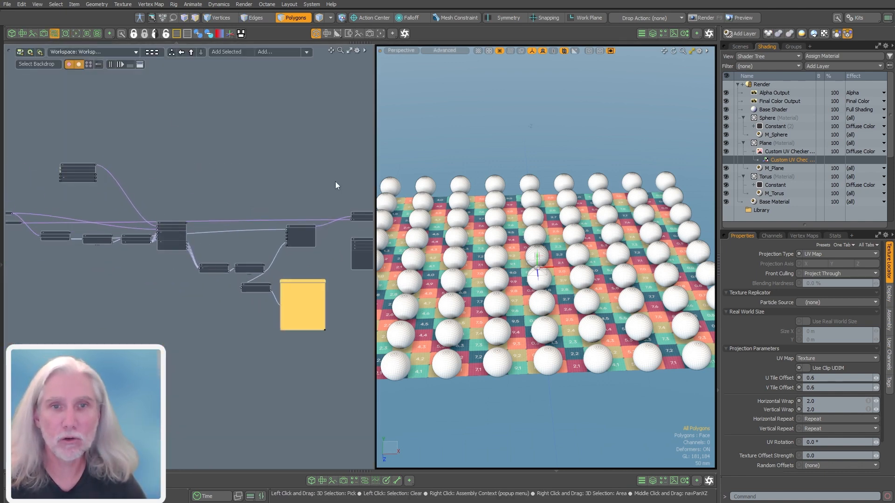